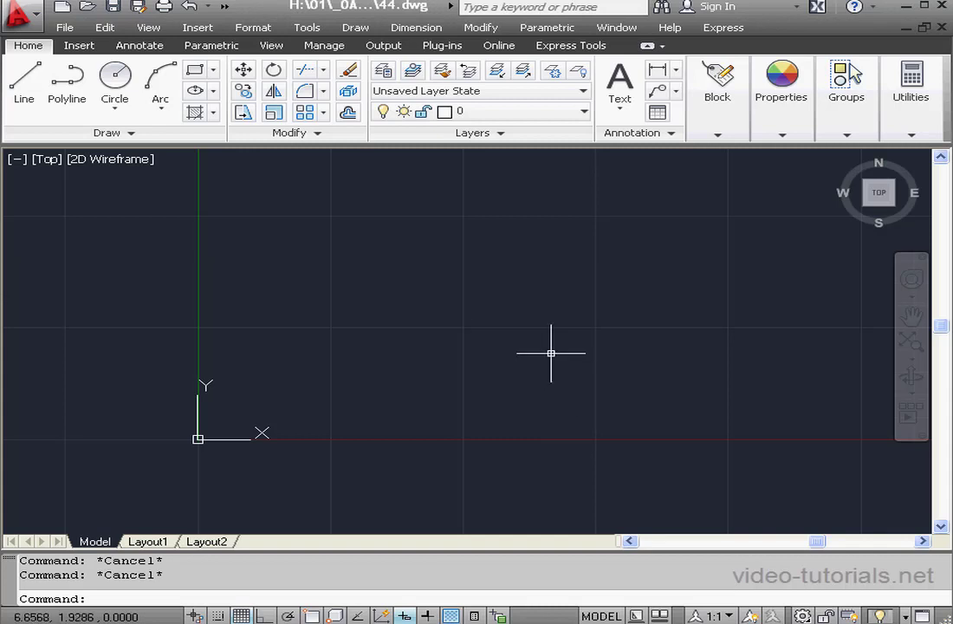
- Start a line with its first point at the origin, 0,0
{"action": "left_click", "coordinate": [23, 83]}
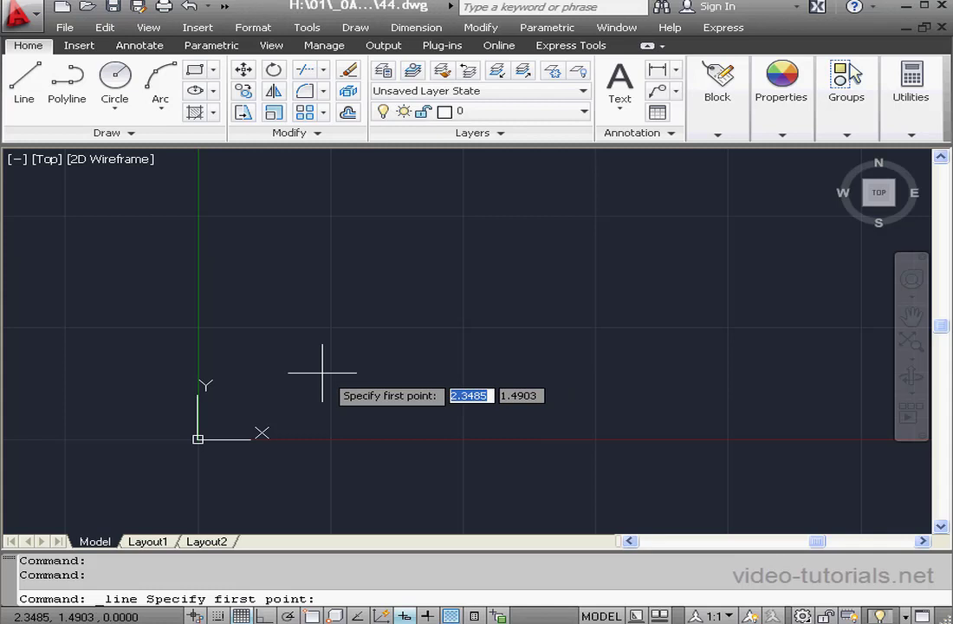
{"action": "type", "text": "0"}
{"action": "key", "text": "Tab"}
{"action": "type", "text": "0"}
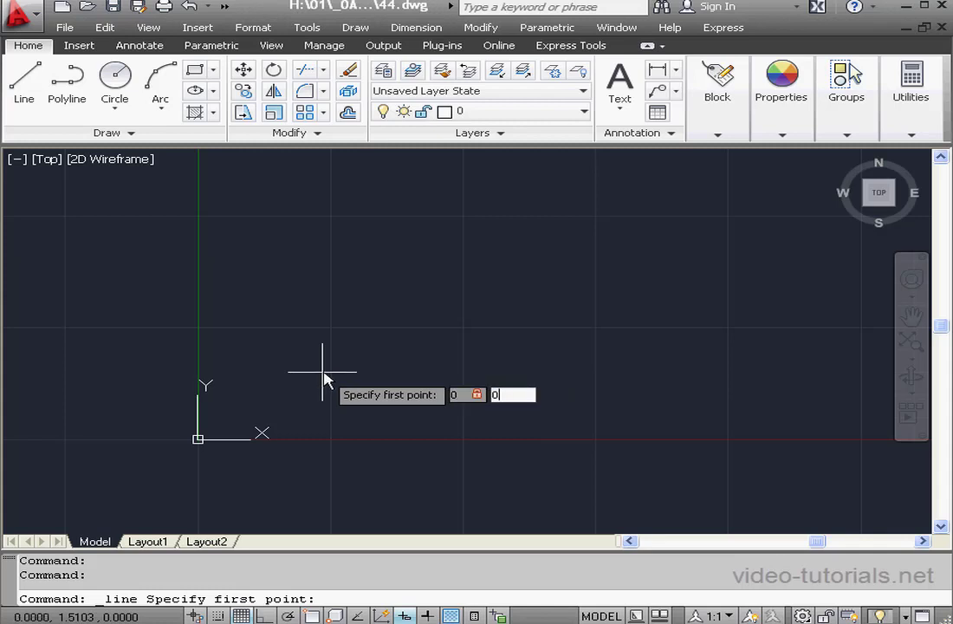
{"action": "key", "text": "Return"}
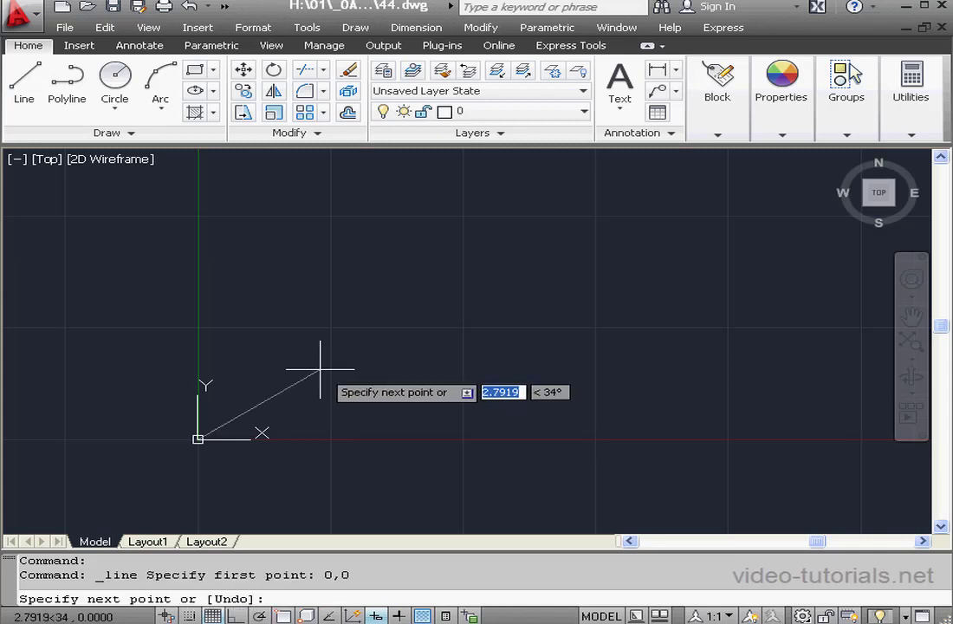
- Check the dynamic input's pointer settings for the coordinate format of second or next points, leaving them as they are
{"action": "right_click", "coordinate": [377, 617]}
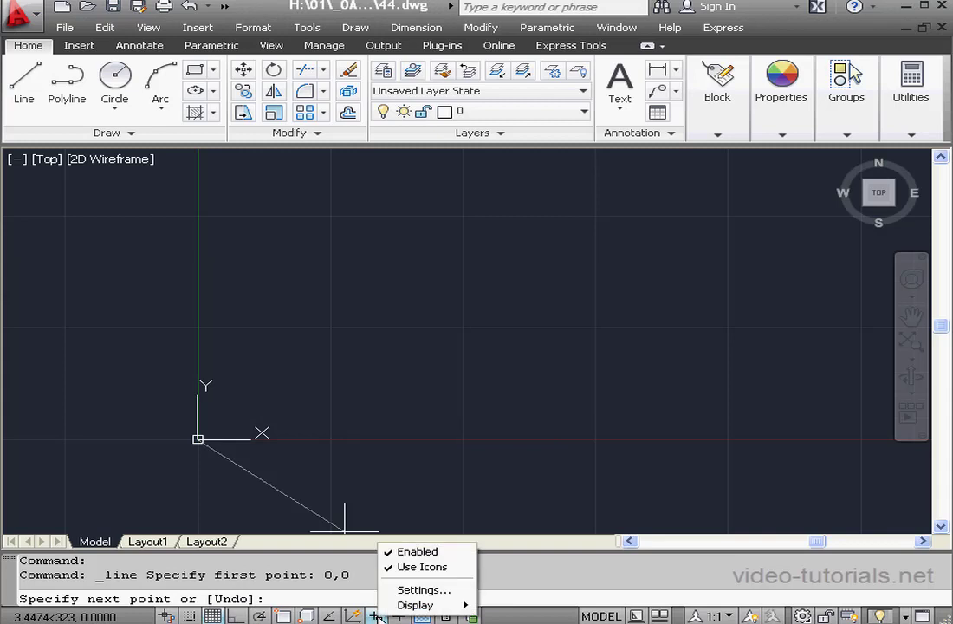
{"action": "left_click", "coordinate": [423, 589]}
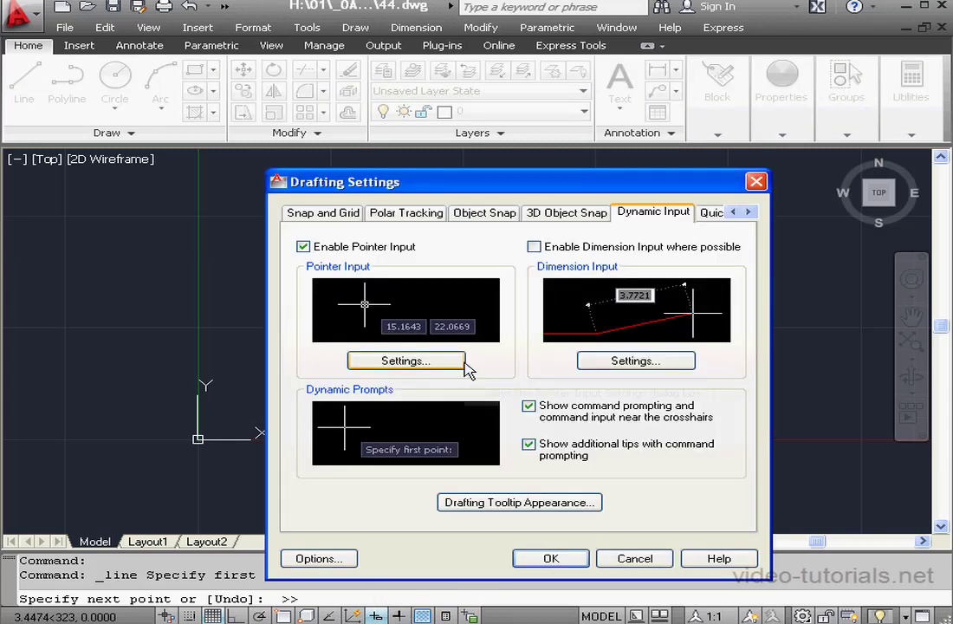
{"action": "left_click", "coordinate": [426, 362]}
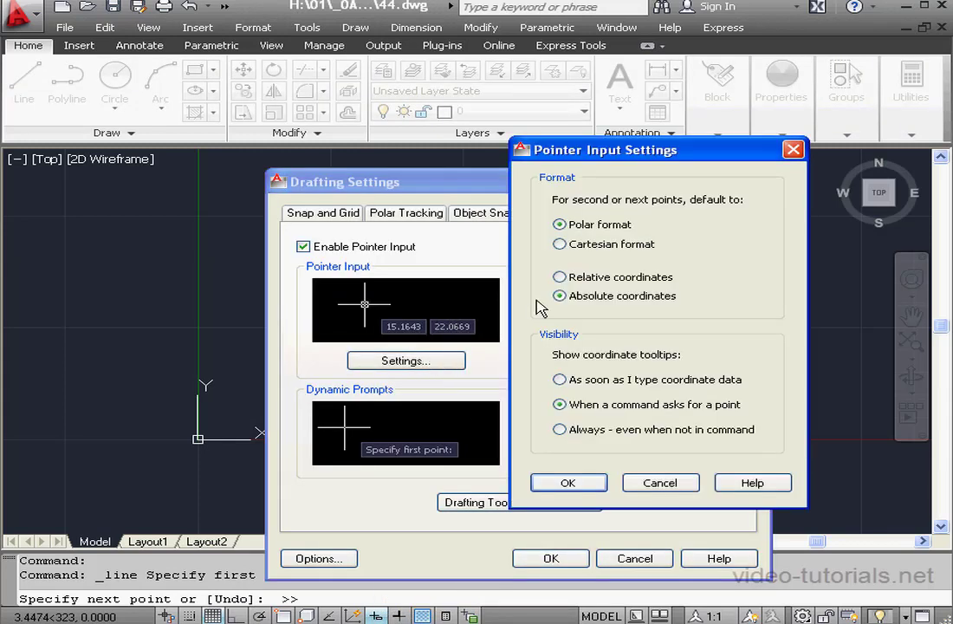
{"action": "left_click", "coordinate": [663, 485]}
{"action": "left_click", "coordinate": [659, 557]}
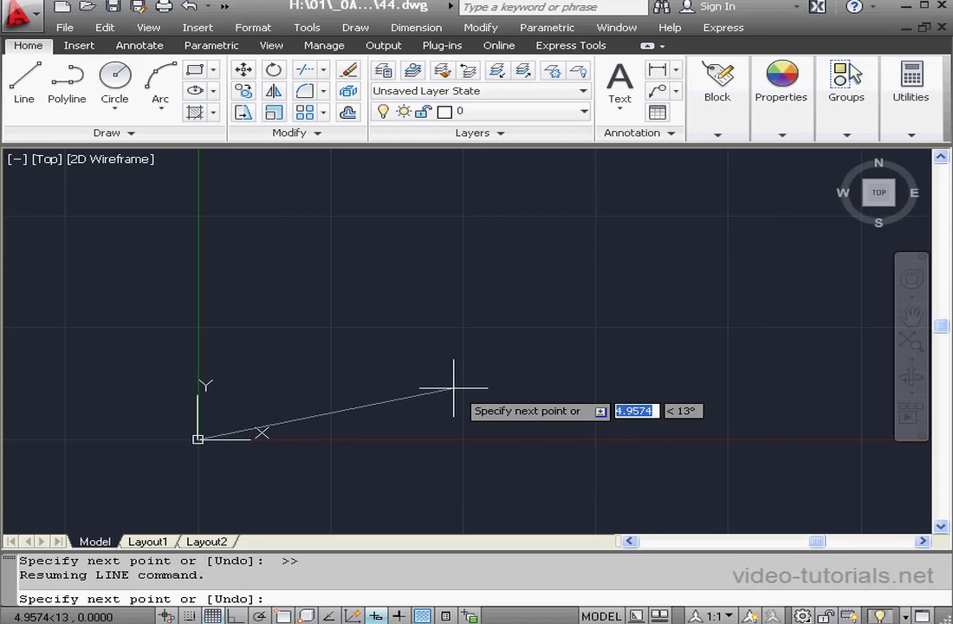
- Set the line's endpoint at distance 8 and angle 30° in absolute polar coordinates, and finish the line
{"action": "type", "text": "8"}
{"action": "key", "text": "Tab"}
{"action": "type", "text": "3"}
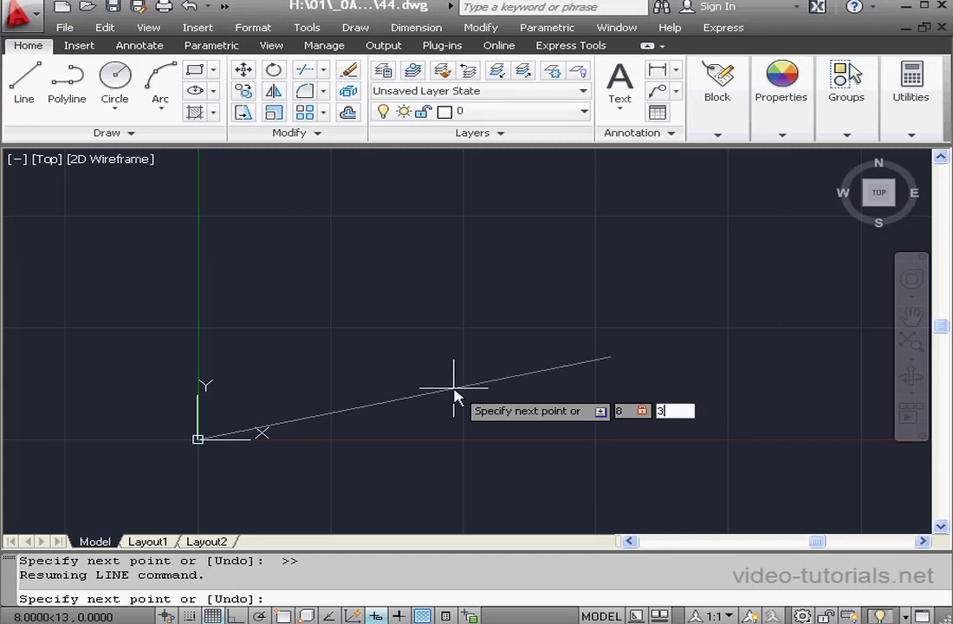
{"action": "type", "text": "0"}
{"action": "key", "text": "Return"}
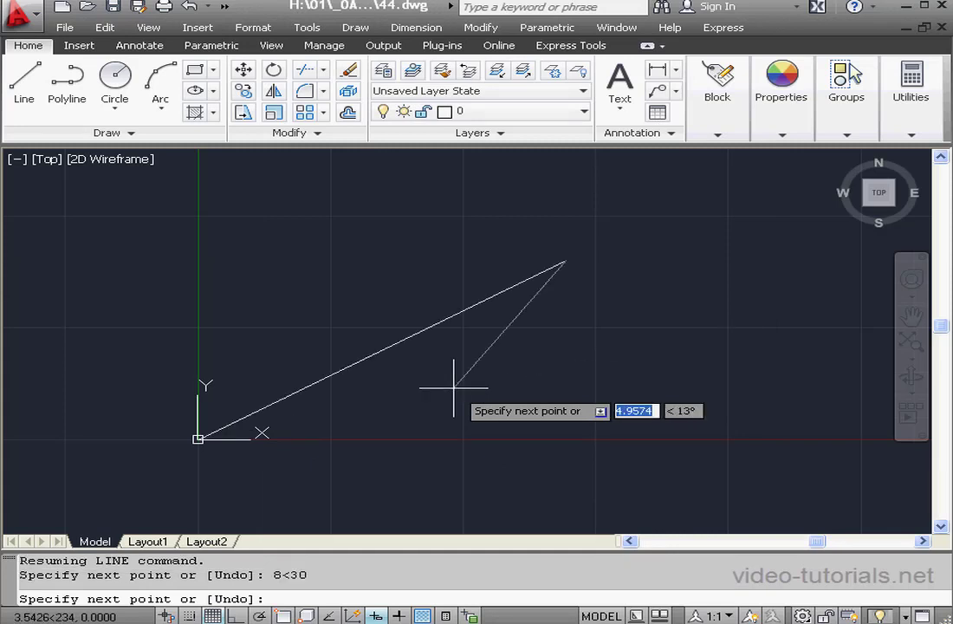
{"action": "right_click", "coordinate": [553, 325]}
{"action": "left_click", "coordinate": [596, 339]}
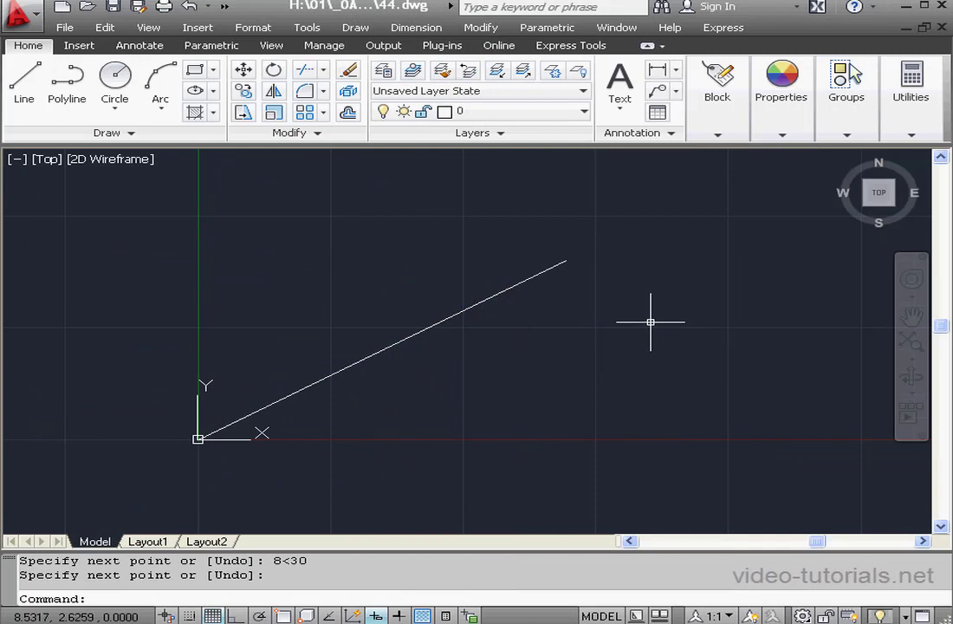
- Open the QuickCalc calculator in its expanded form and calculate cos(30)*8 for the endpoint's X coordinate
{"action": "left_click", "coordinate": [270, 45]}
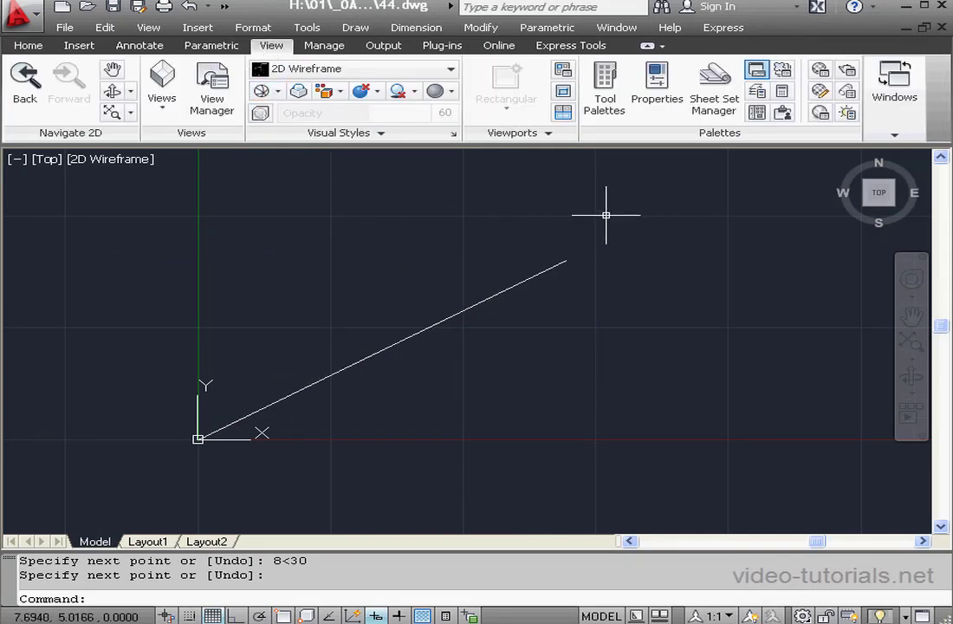
{"action": "left_click", "coordinate": [783, 93]}
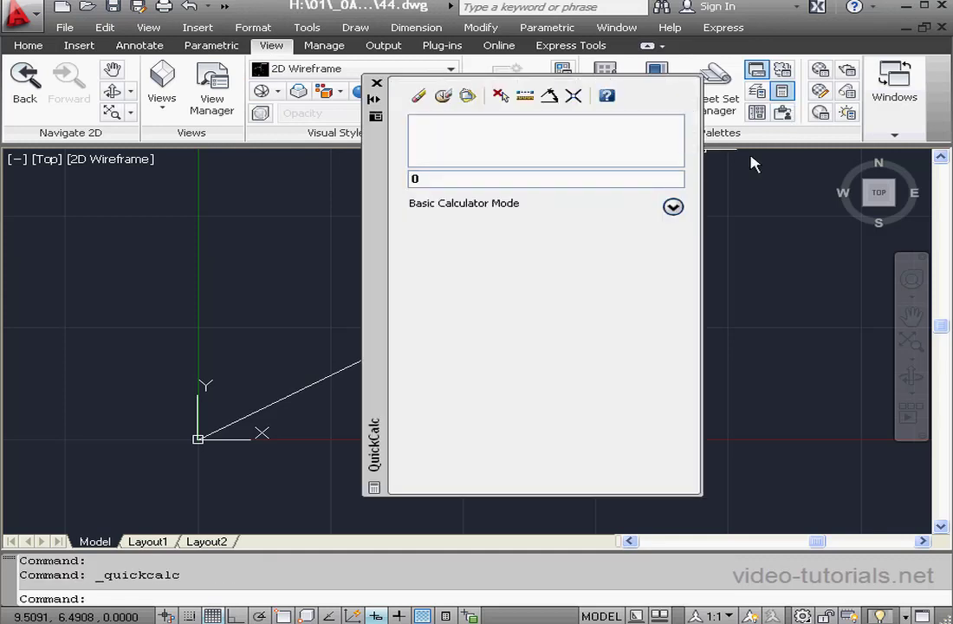
{"action": "left_click", "coordinate": [674, 209]}
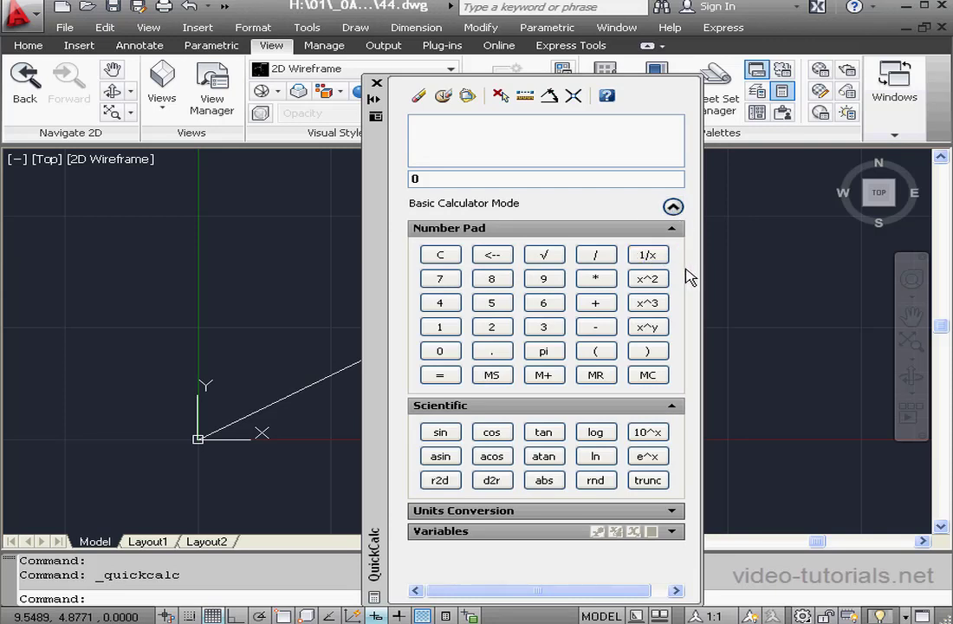
{"action": "left_click", "coordinate": [500, 441]}
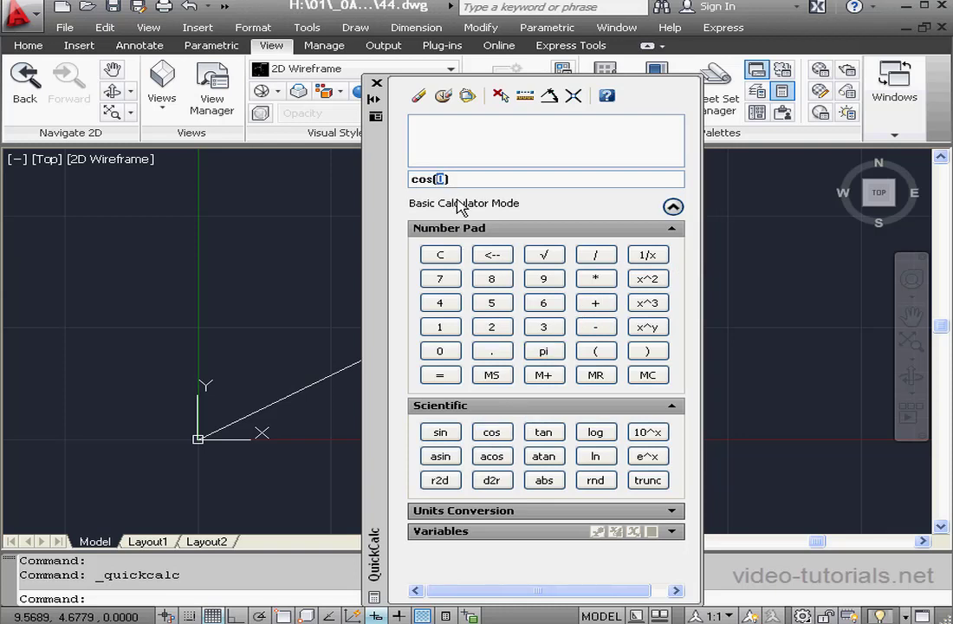
{"action": "type", "text": "30"}
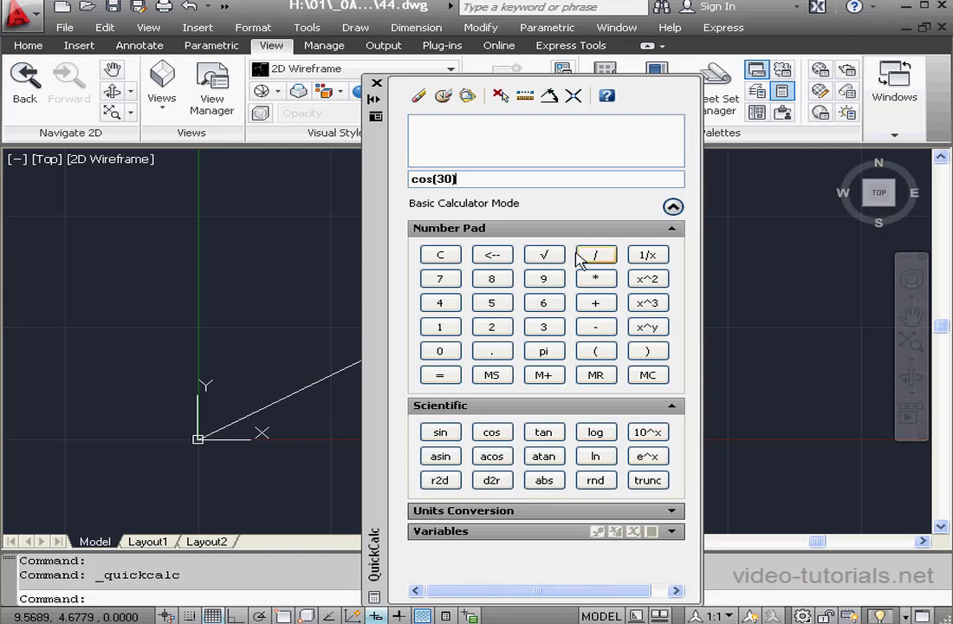
{"action": "left_click", "coordinate": [596, 278]}
{"action": "left_click", "coordinate": [492, 278]}
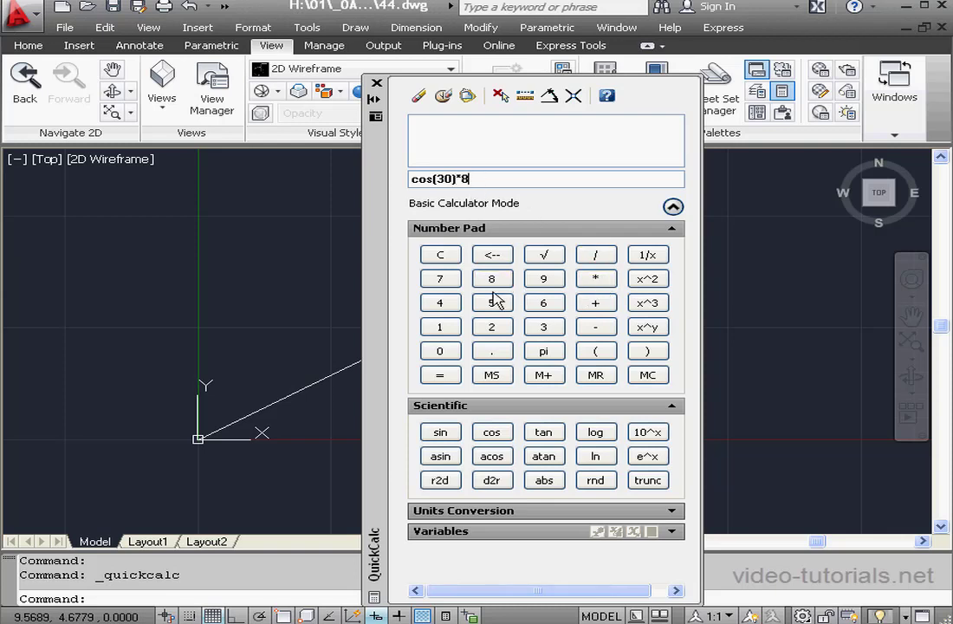
{"action": "left_click", "coordinate": [451, 375]}
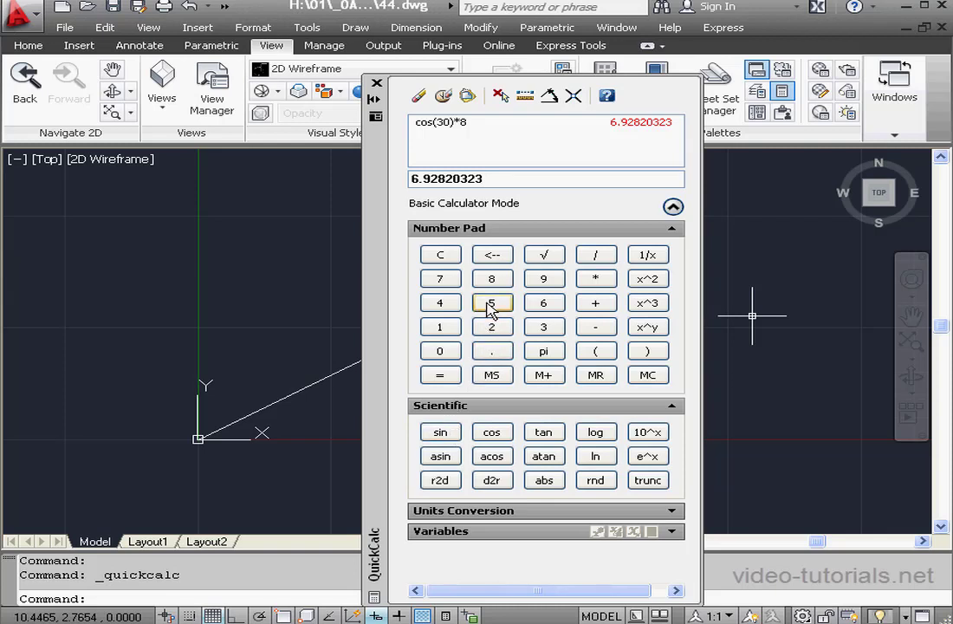
- Clear the calculator's entry and calculate sin(30)*8 for the endpoint's Y coordinate
{"action": "left_click_drag", "start_coordinate": [494, 180], "coordinate": [389, 179]}
{"action": "key", "text": "BackSpace"}
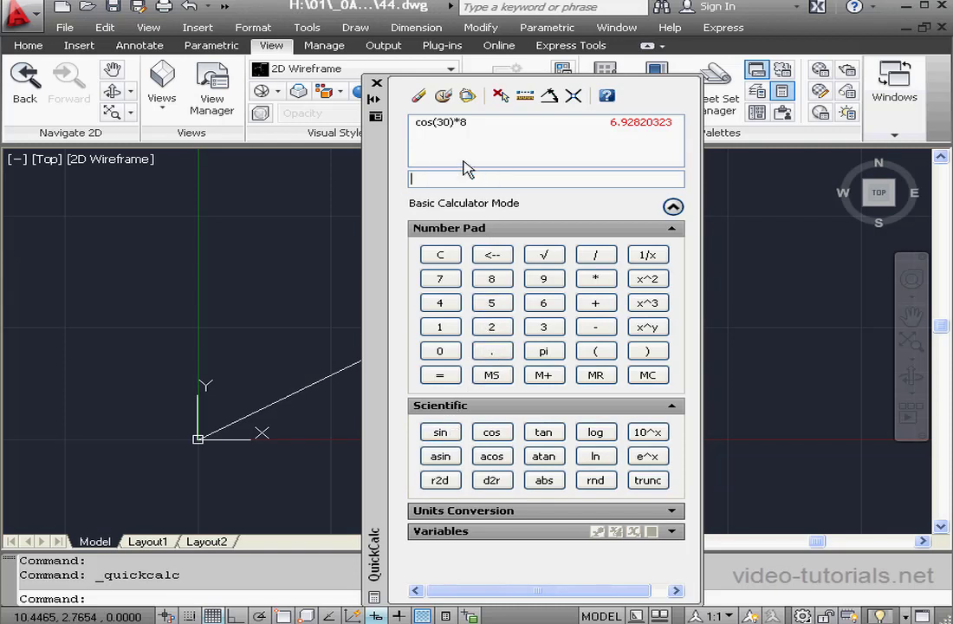
{"action": "left_click", "coordinate": [440, 432]}
{"action": "left_click", "coordinate": [543, 327]}
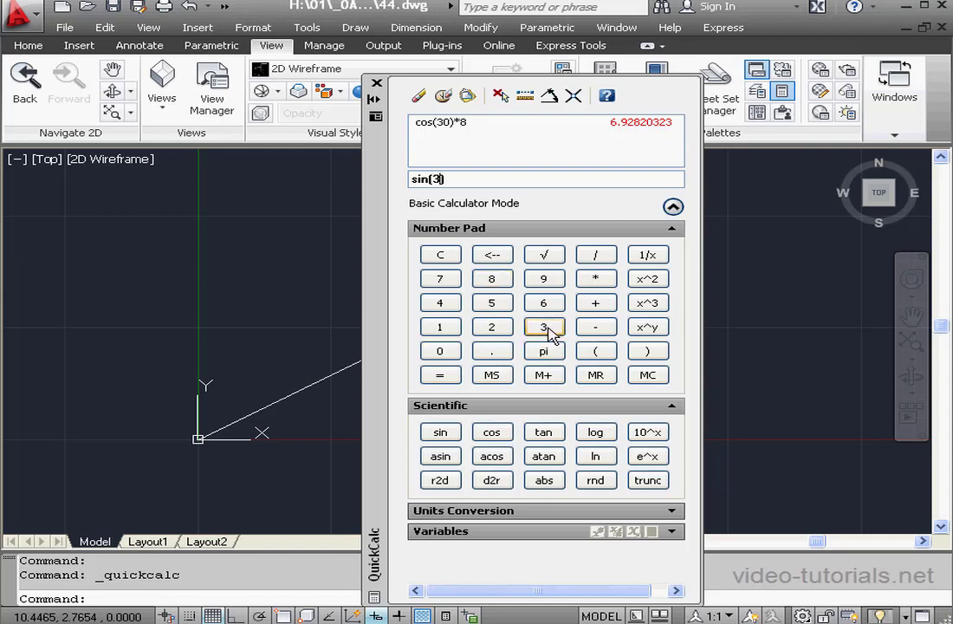
{"action": "left_click", "coordinate": [440, 351]}
{"action": "left_click", "coordinate": [598, 280]}
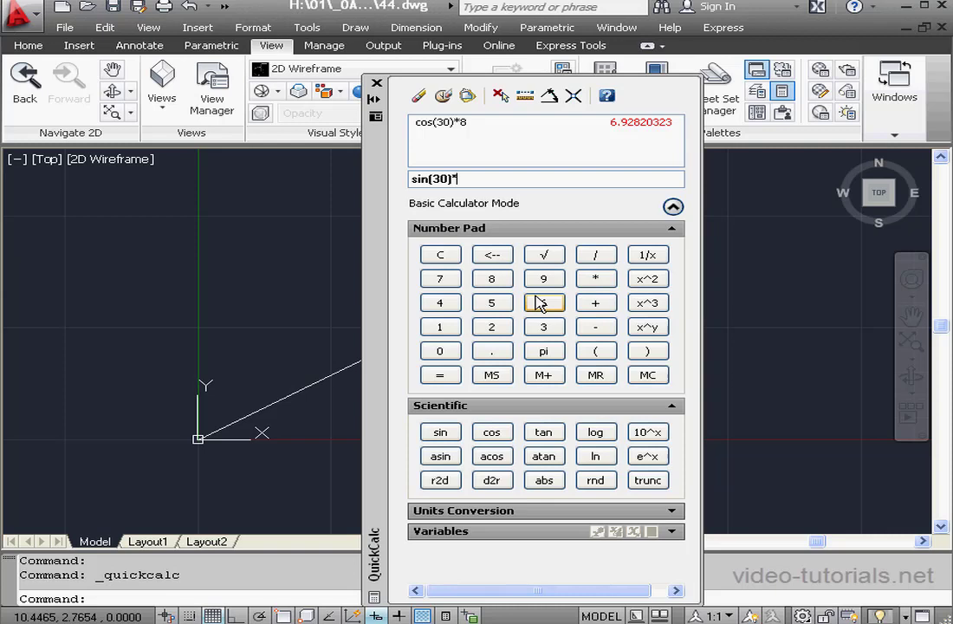
{"action": "left_click", "coordinate": [493, 279]}
{"action": "left_click", "coordinate": [440, 374]}
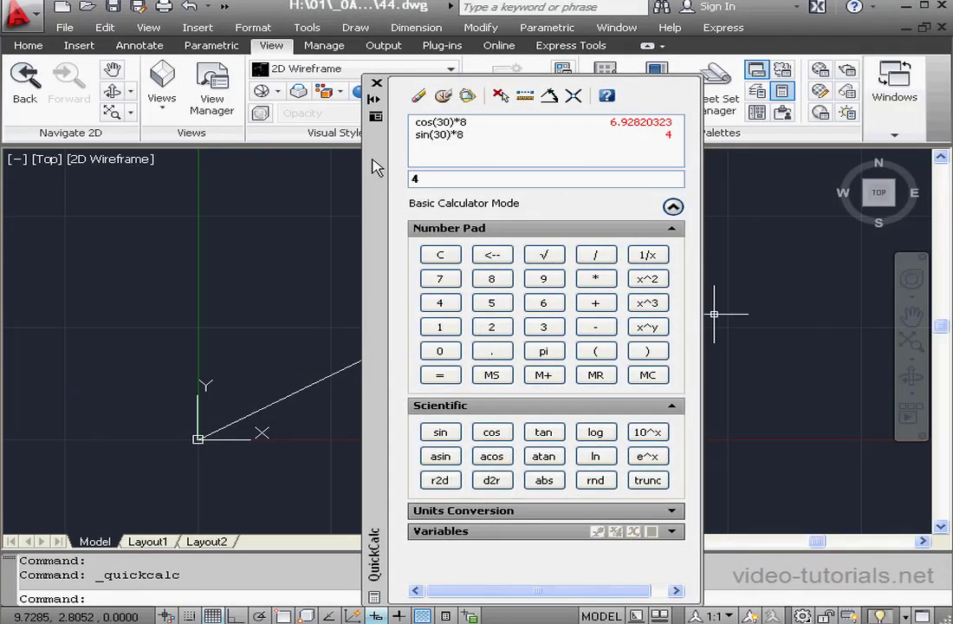
- Move the calculator clear of the line and set the pointer input for next points to Cartesian format
{"action": "mouse_move", "coordinate": [380, 165]}
{"action": "left_mouse_down"}
{"action": "mouse_move", "coordinate": [396, 202]}
{"action": "mouse_move", "coordinate": [530, 368]}
{"action": "mouse_move", "coordinate": [595, 371]}
{"action": "left_mouse_up"}
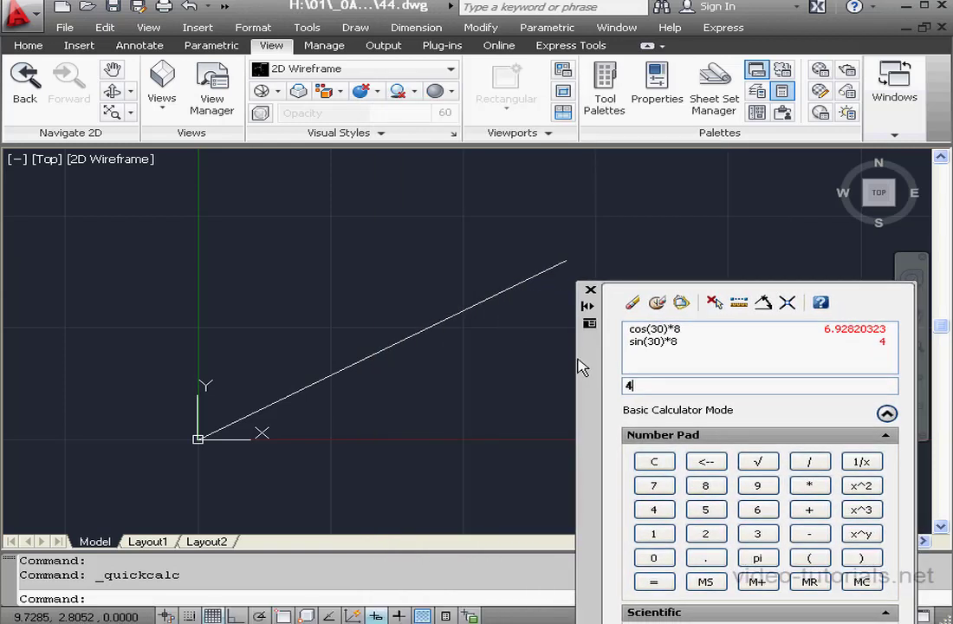
{"action": "right_click", "coordinate": [380, 614]}
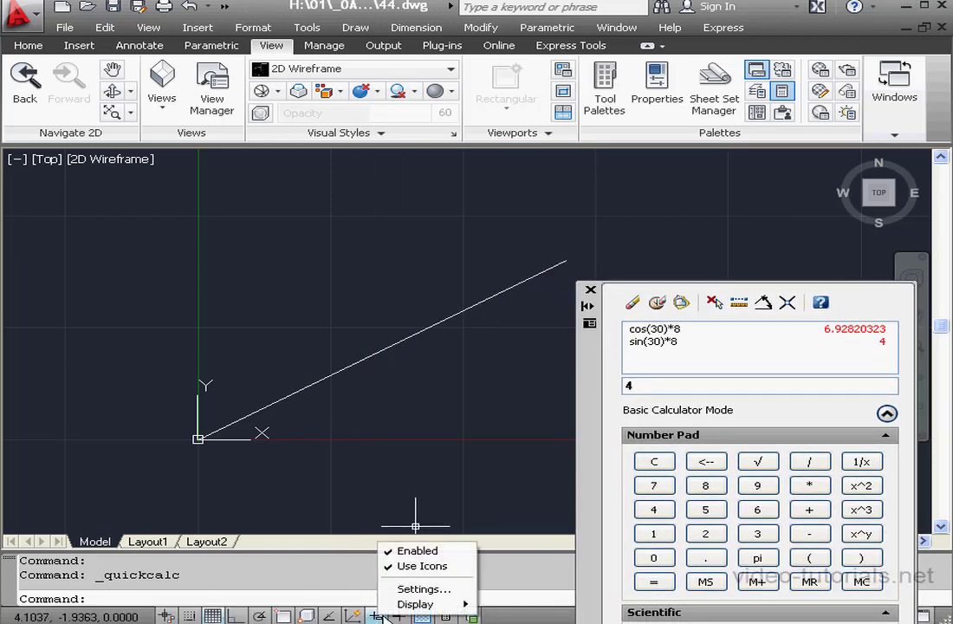
{"action": "left_click", "coordinate": [407, 588]}
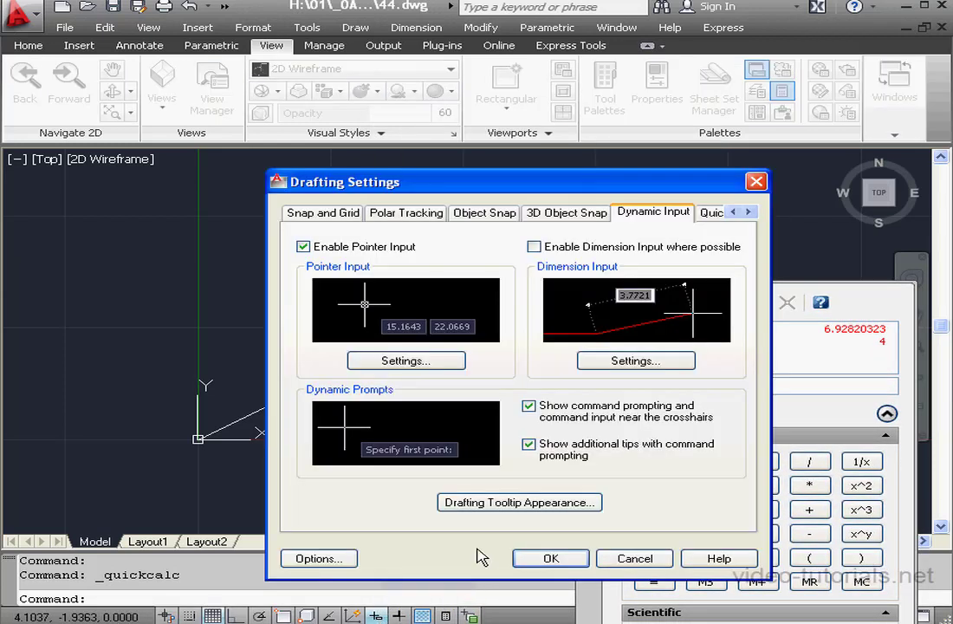
{"action": "left_click", "coordinate": [449, 362]}
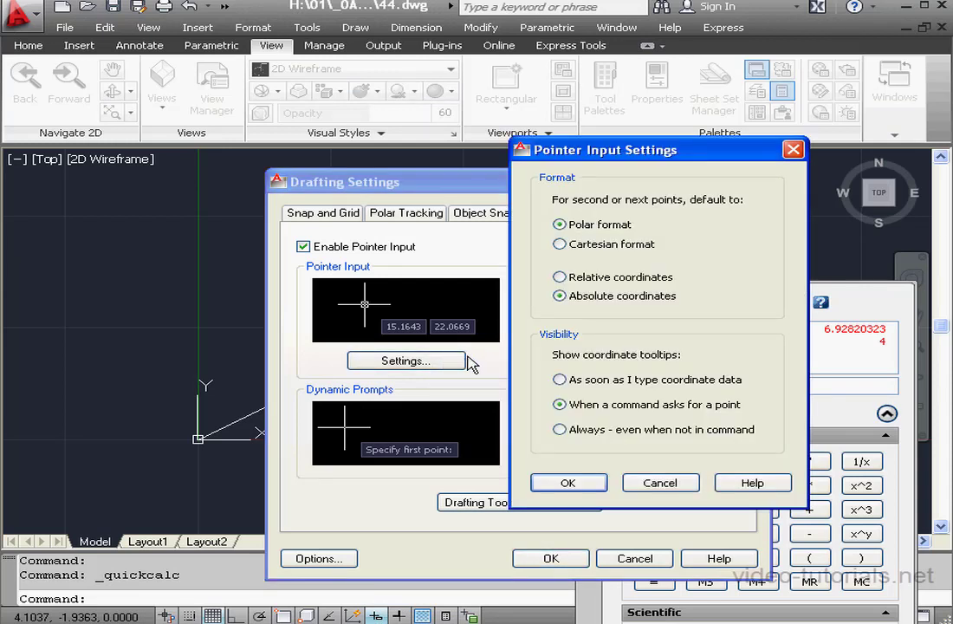
{"action": "left_click", "coordinate": [561, 246]}
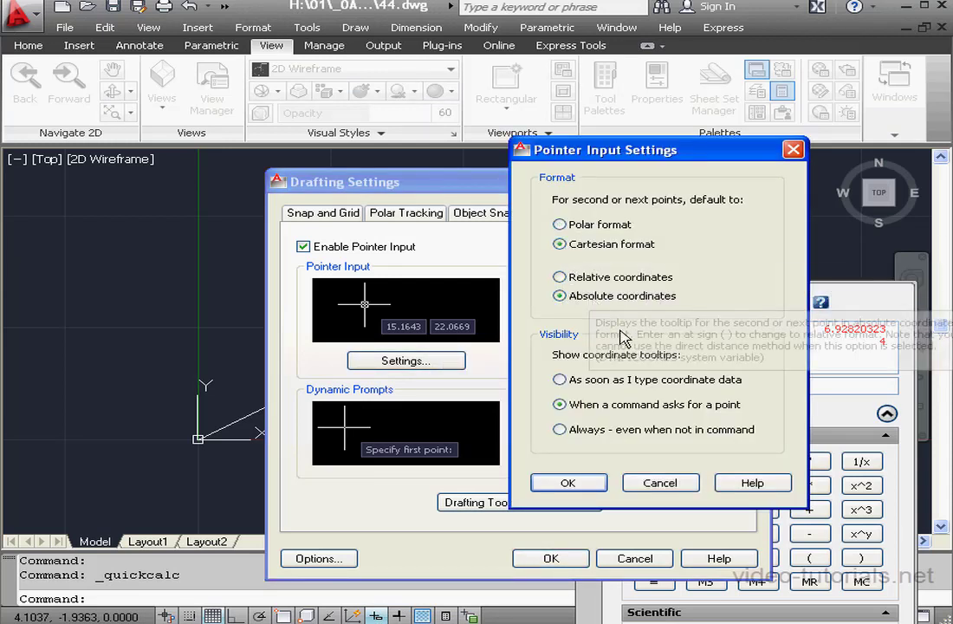
{"action": "left_click", "coordinate": [567, 482]}
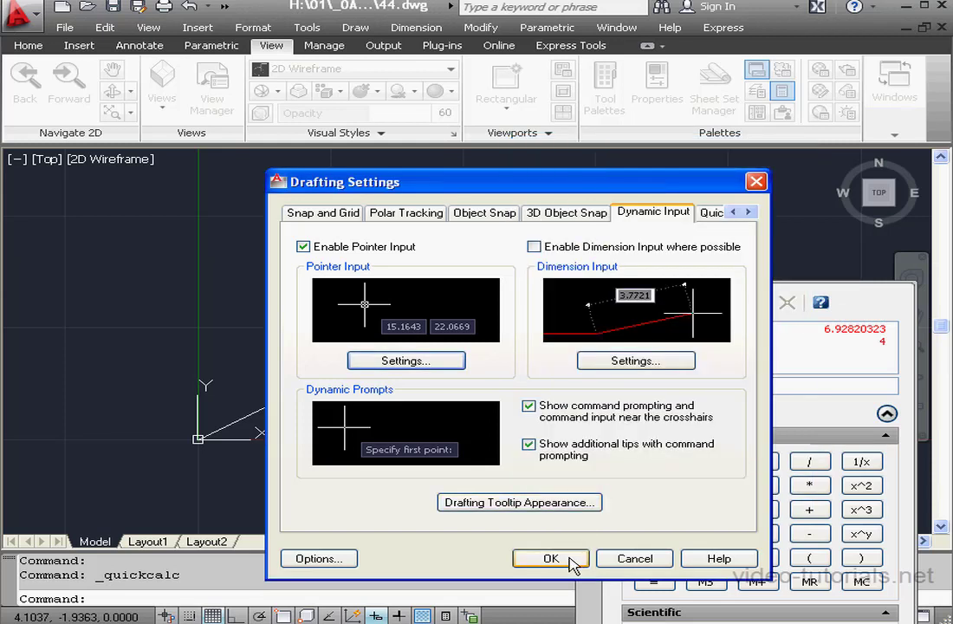
{"action": "left_click", "coordinate": [551, 558]}
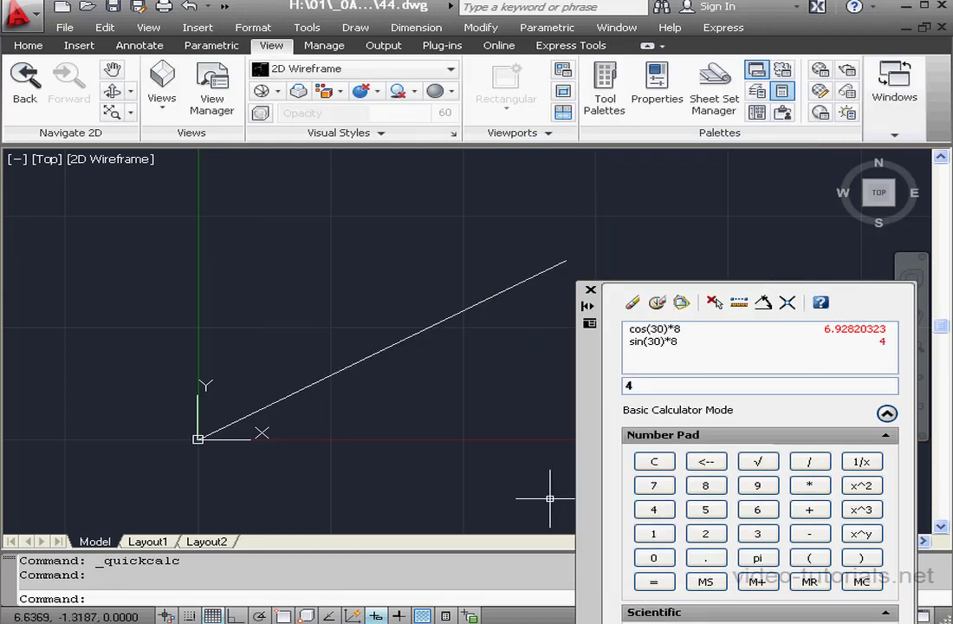
- Inspect the Cartesian coordinates of the line's upper endpoint through its stretch grip, and deselect the line
{"action": "left_click", "coordinate": [454, 314]}
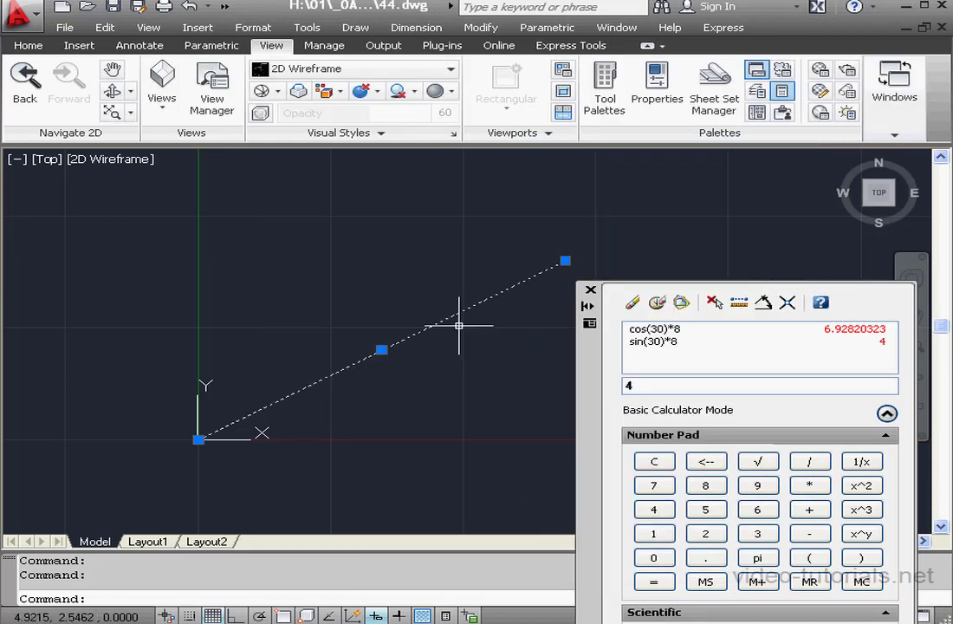
{"action": "left_click", "coordinate": [565, 260]}
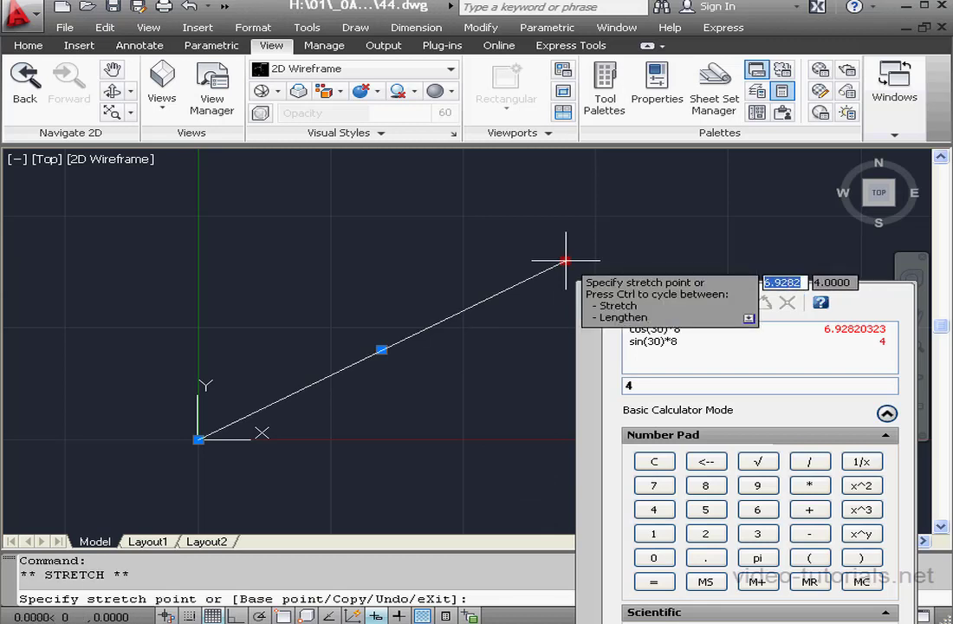
{"action": "left_click", "coordinate": [565, 260]}
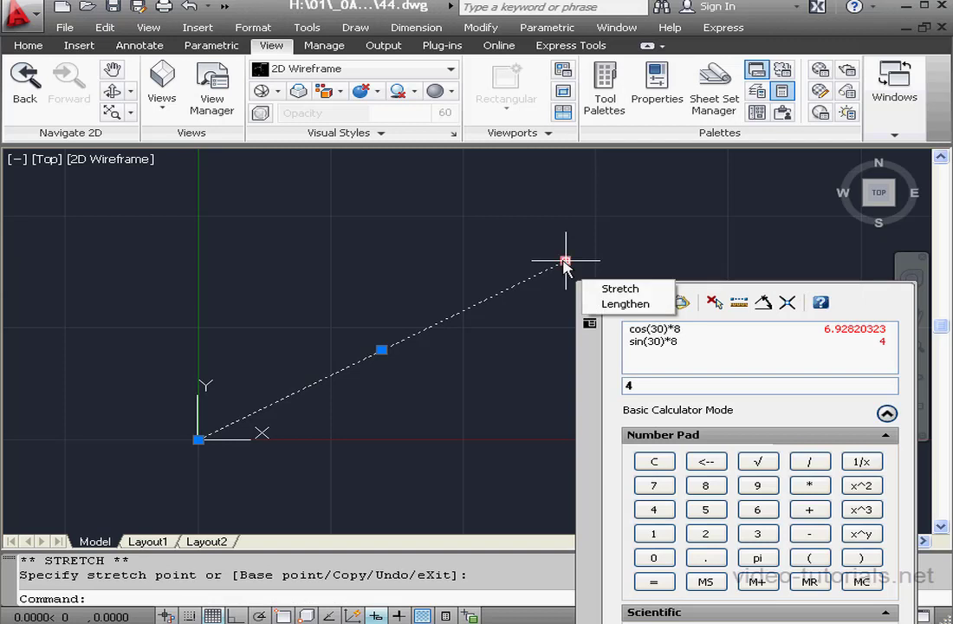
{"action": "key", "text": "Escape"}
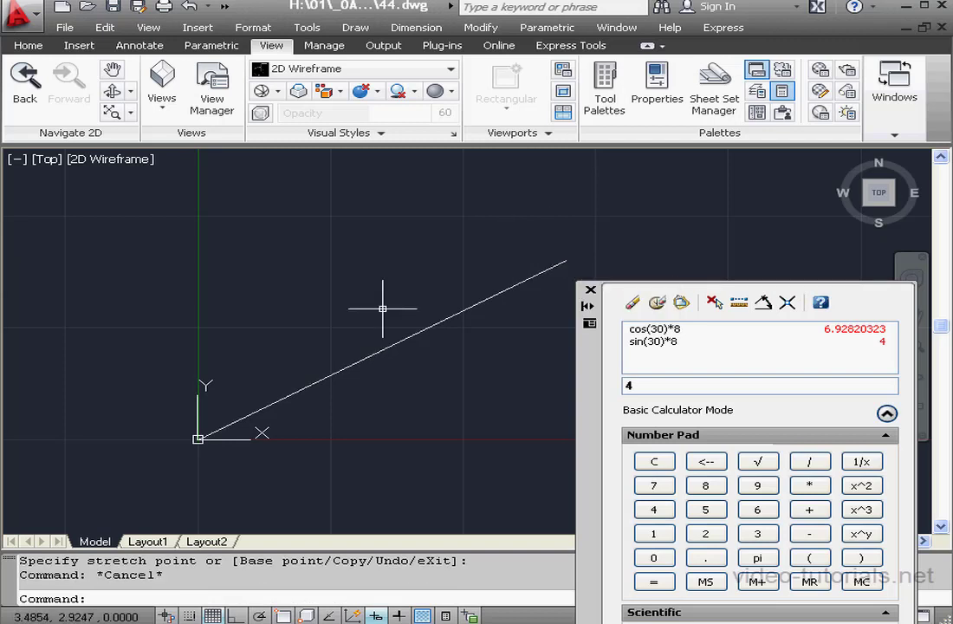
- Set the dynamic input's pointer input for second or next points to polar format
{"action": "middle_click_drag", "start_coordinate": [289, 370], "coordinate": [564, 369]}
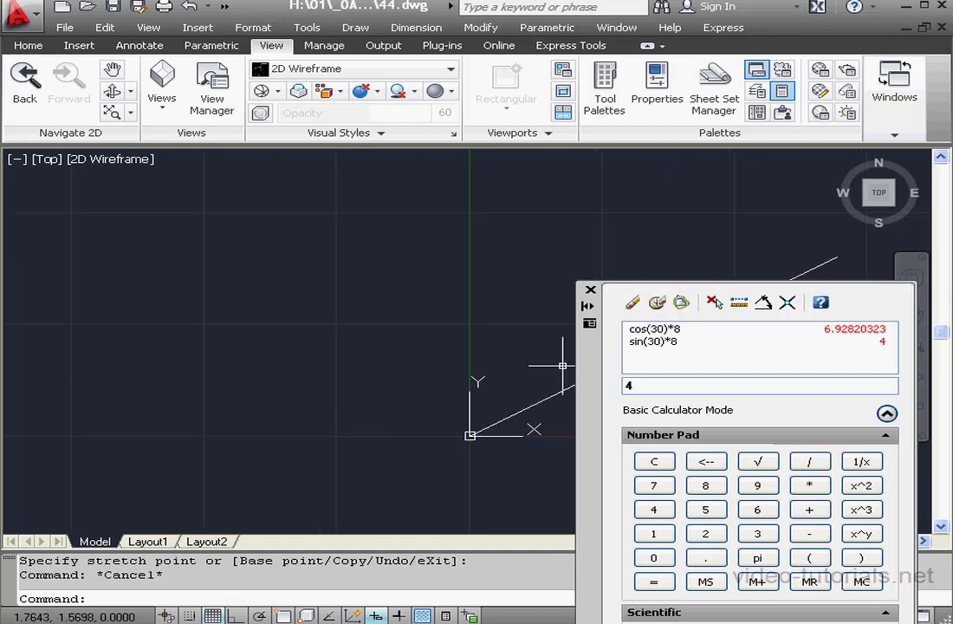
{"action": "right_click", "coordinate": [376, 615]}
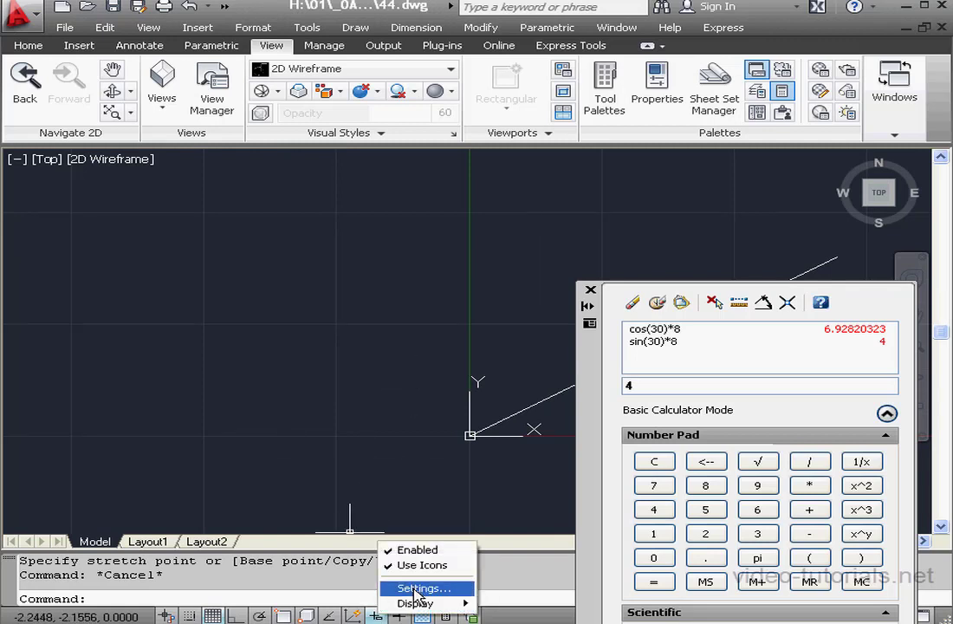
{"action": "left_click", "coordinate": [413, 589]}
{"action": "left_click", "coordinate": [401, 361]}
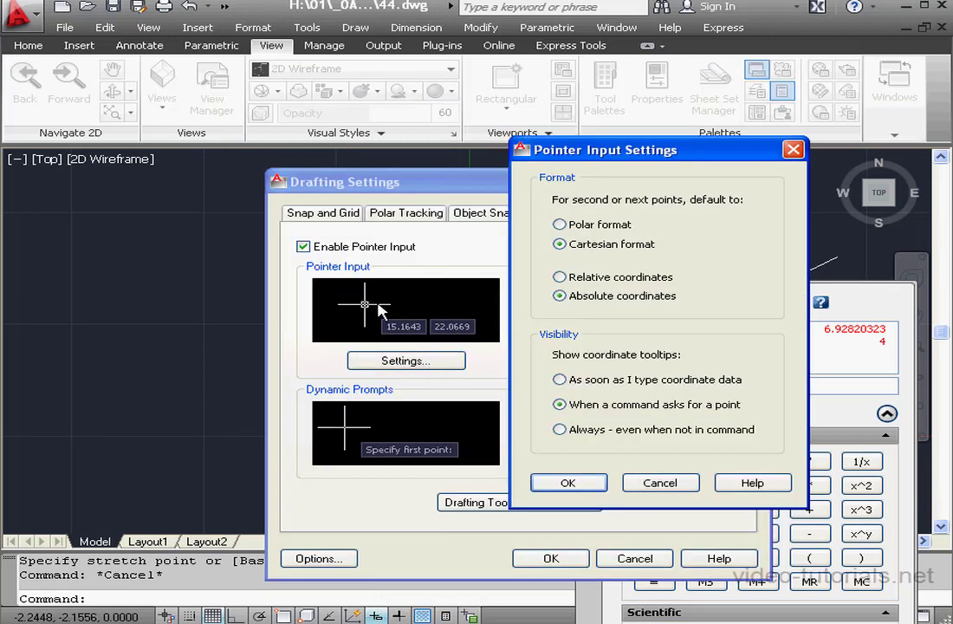
{"action": "left_click", "coordinate": [559, 225]}
{"action": "left_click", "coordinate": [572, 483]}
{"action": "left_click", "coordinate": [572, 557]}
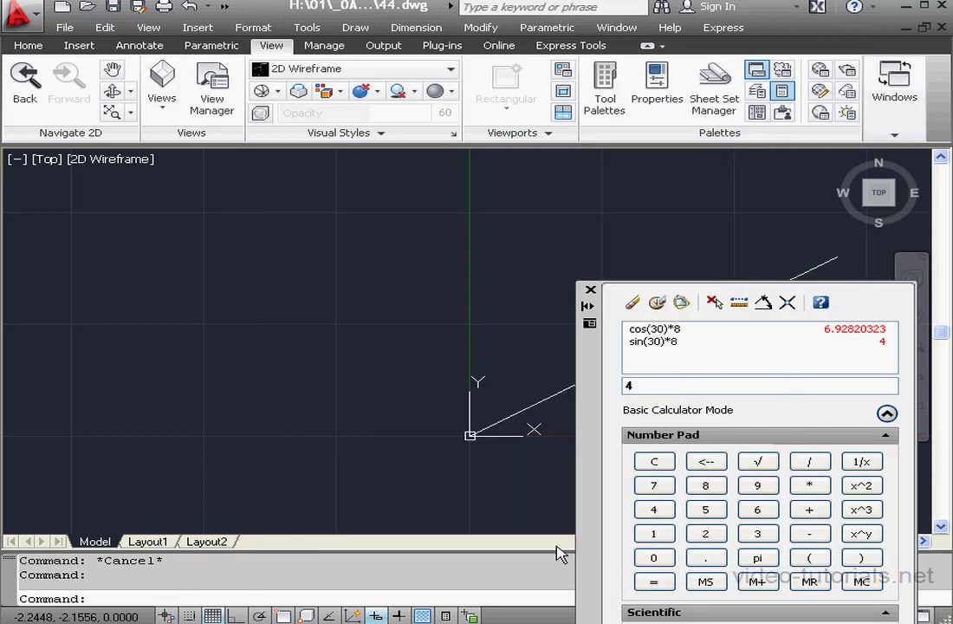
- Draw a line from the origin 0,0 to the absolute polar point 7<150 and end the Line command
{"action": "left_click", "coordinate": [31, 45]}
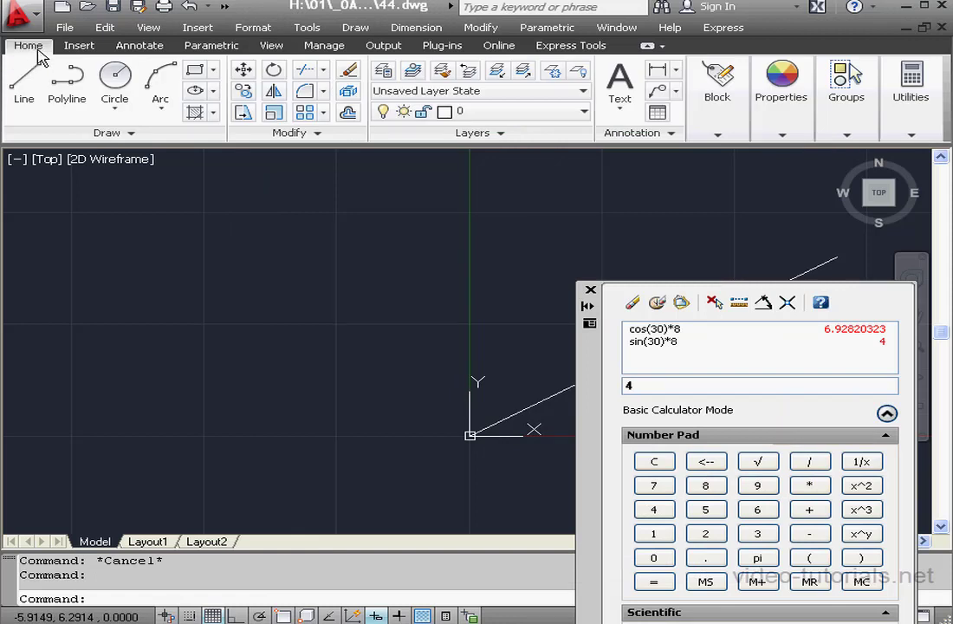
{"action": "left_click", "coordinate": [25, 91]}
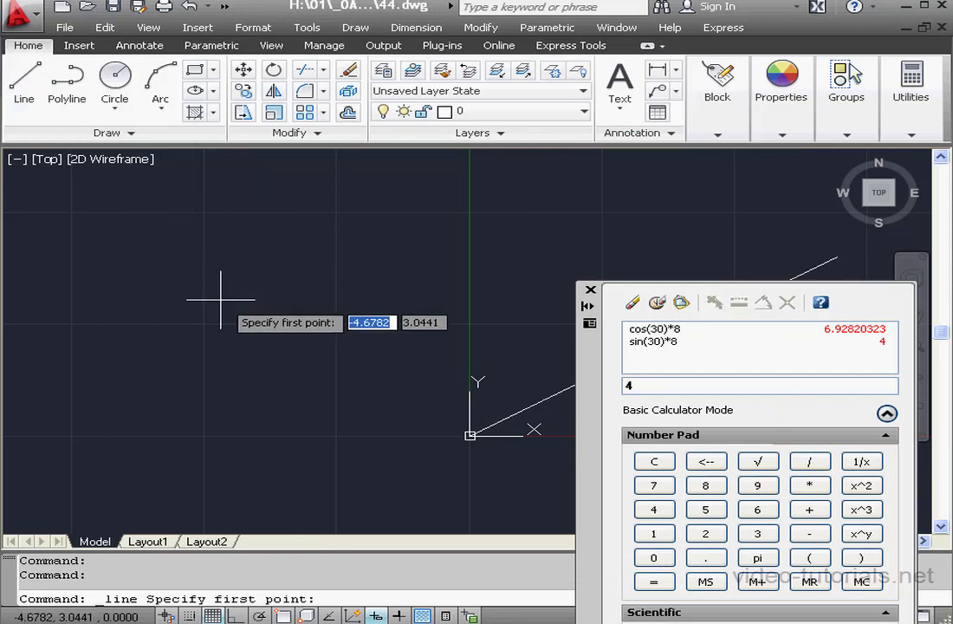
{"action": "type", "text": "0"}
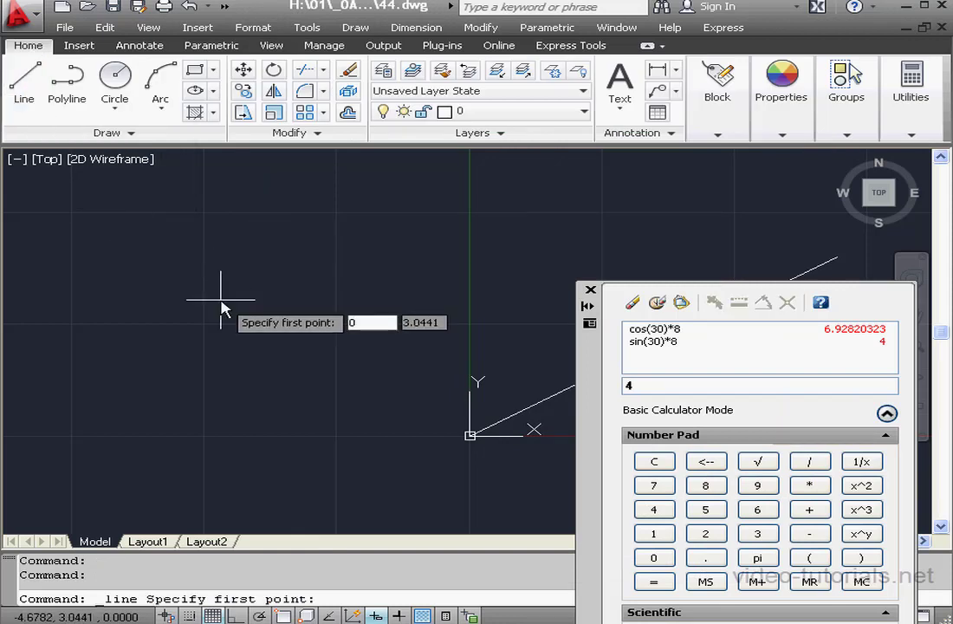
{"action": "key", "text": "Tab"}
{"action": "type", "text": "0"}
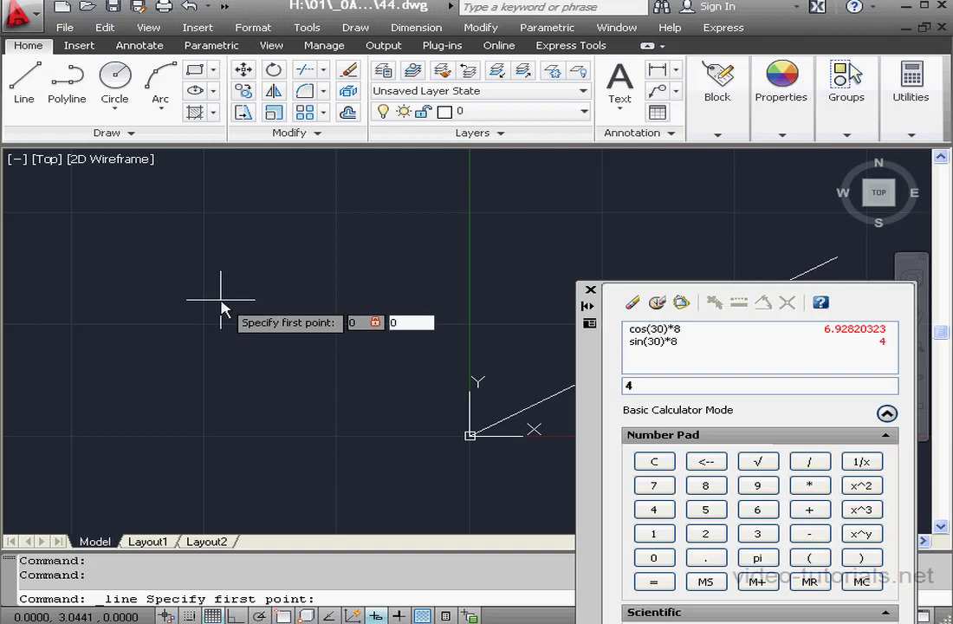
{"action": "key", "text": "Return"}
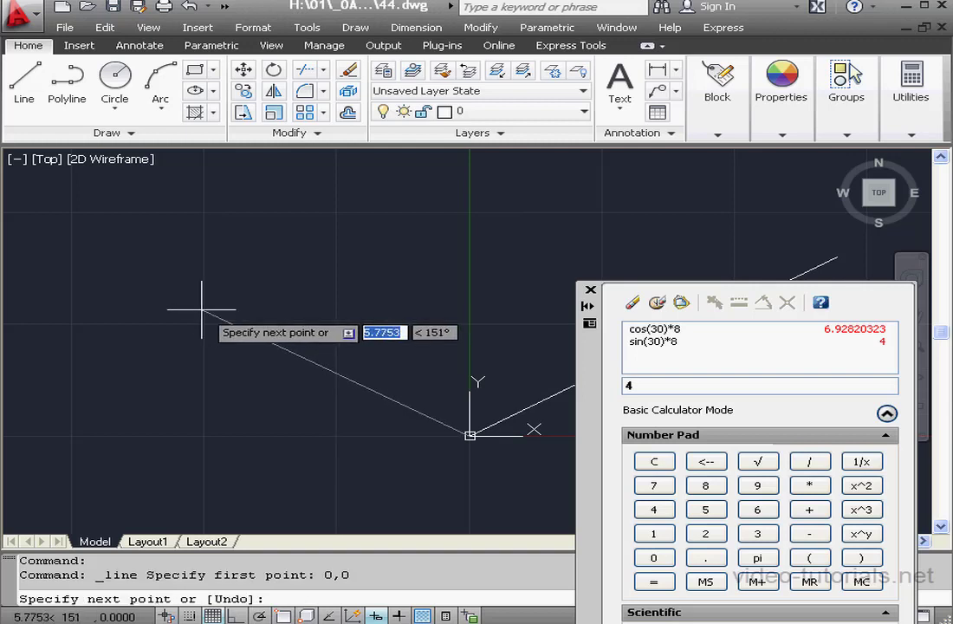
{"action": "type", "text": "7"}
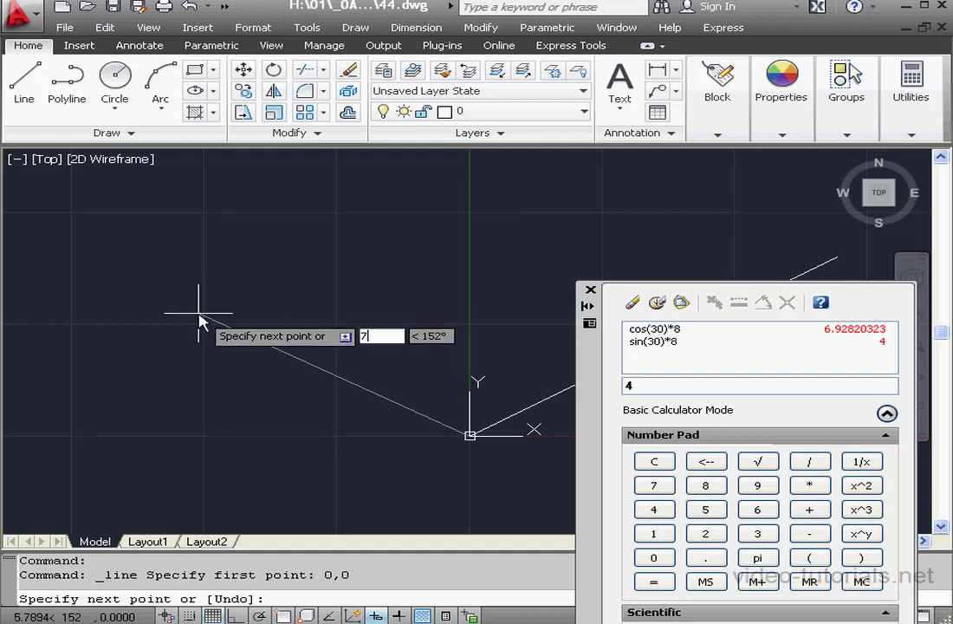
{"action": "key", "text": "Tab"}
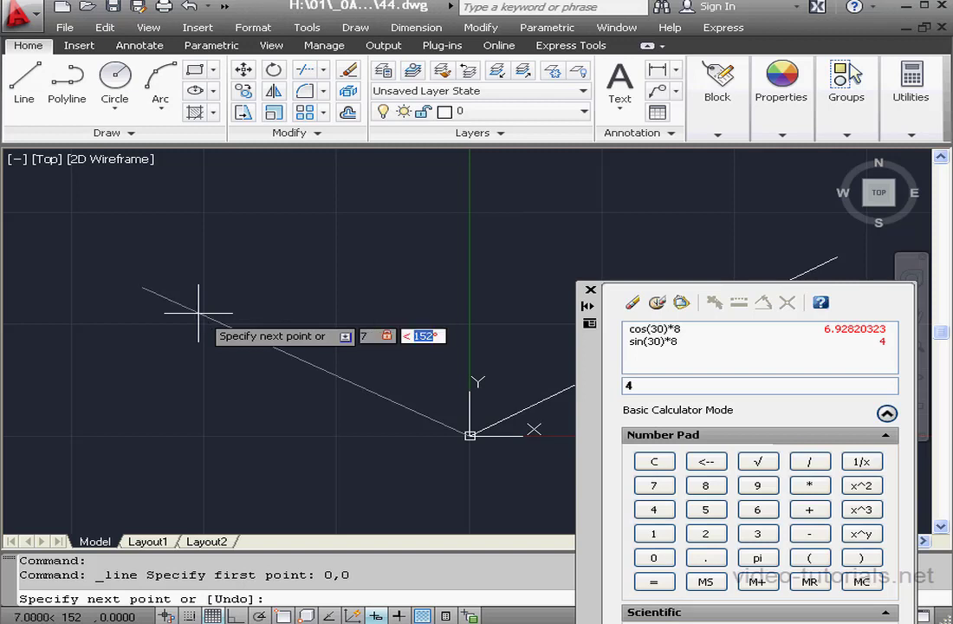
{"action": "type", "text": "150"}
{"action": "key", "text": "Return"}
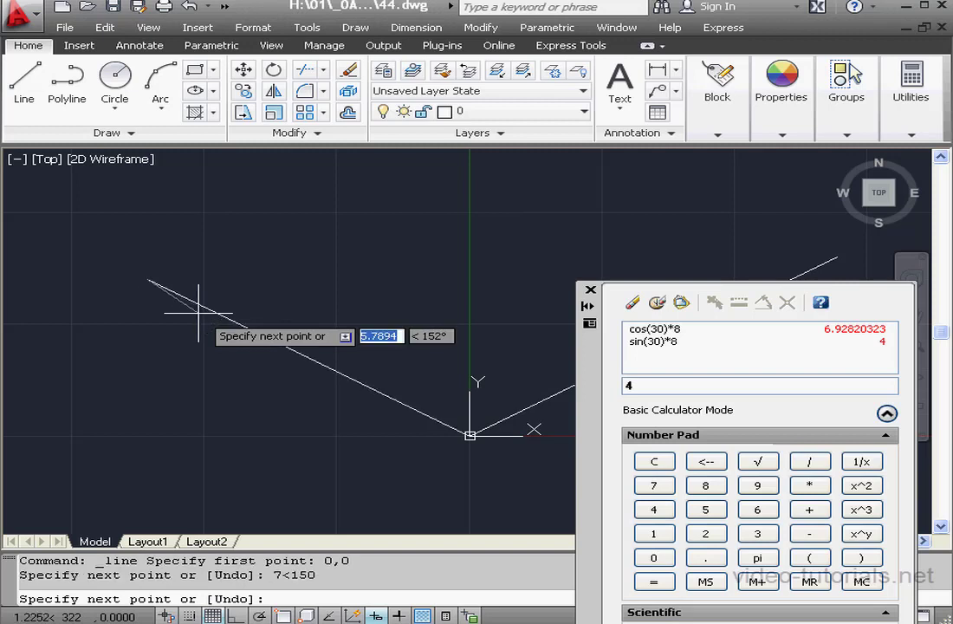
{"action": "right_click", "coordinate": [256, 257]}
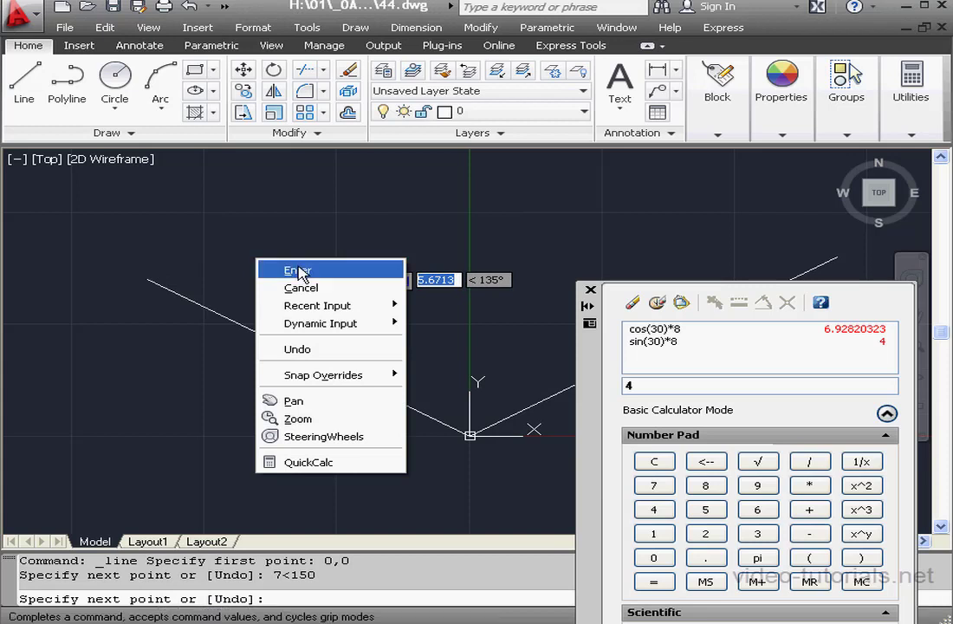
{"action": "left_click", "coordinate": [294, 268]}
- Move the calculator up to expose its scientific functions and calculate cos(150)*7 for the new endpoint's X coordinate
{"action": "left_click_drag", "start_coordinate": [581, 420], "coordinate": [532, 295]}
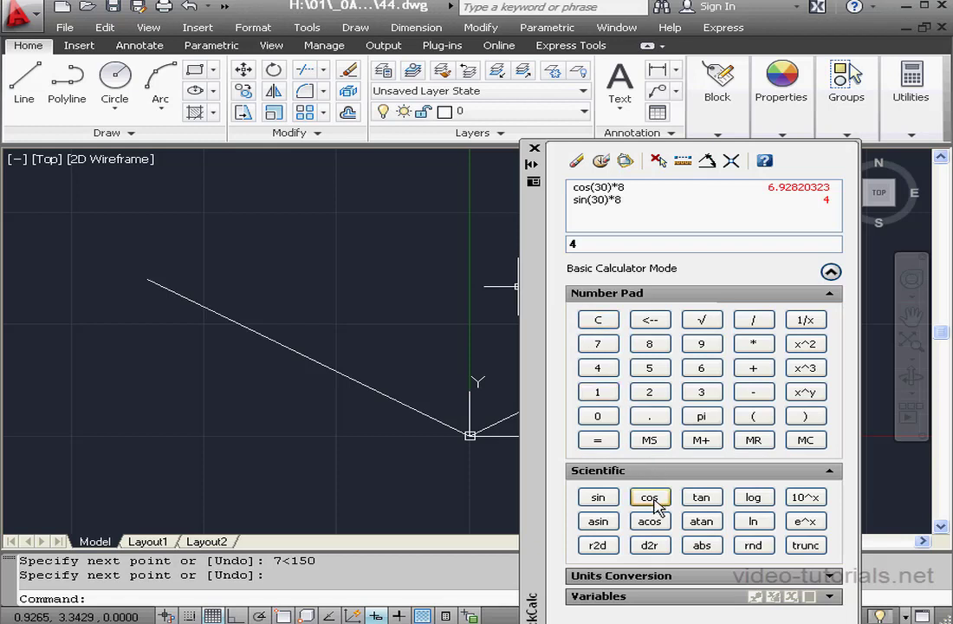
{"action": "double_click", "coordinate": [572, 243]}
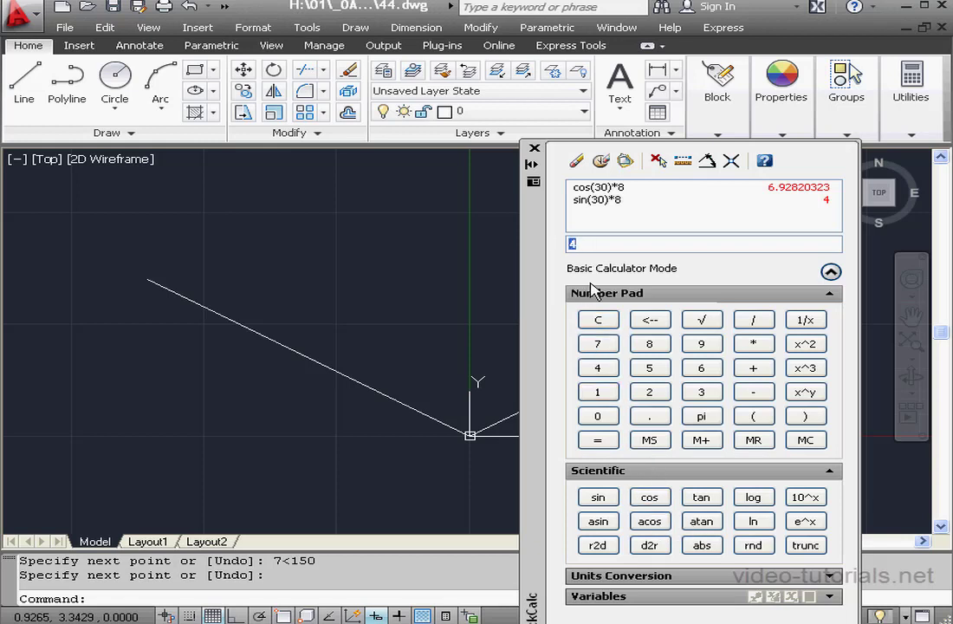
{"action": "left_click", "coordinate": [652, 498]}
{"action": "type", "text": "15"}
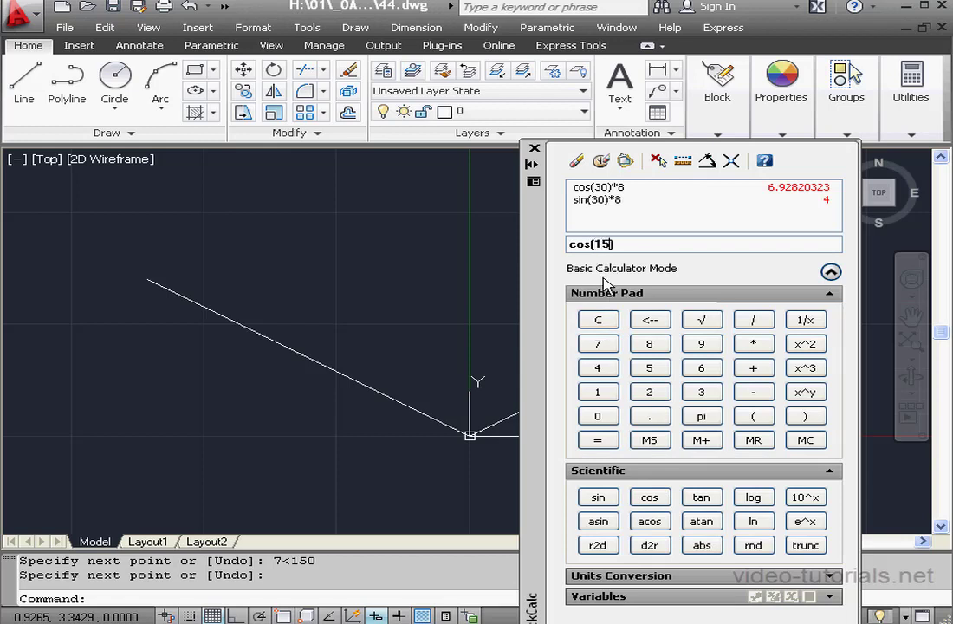
{"action": "type", "text": "0"}
{"action": "left_click", "coordinate": [755, 348]}
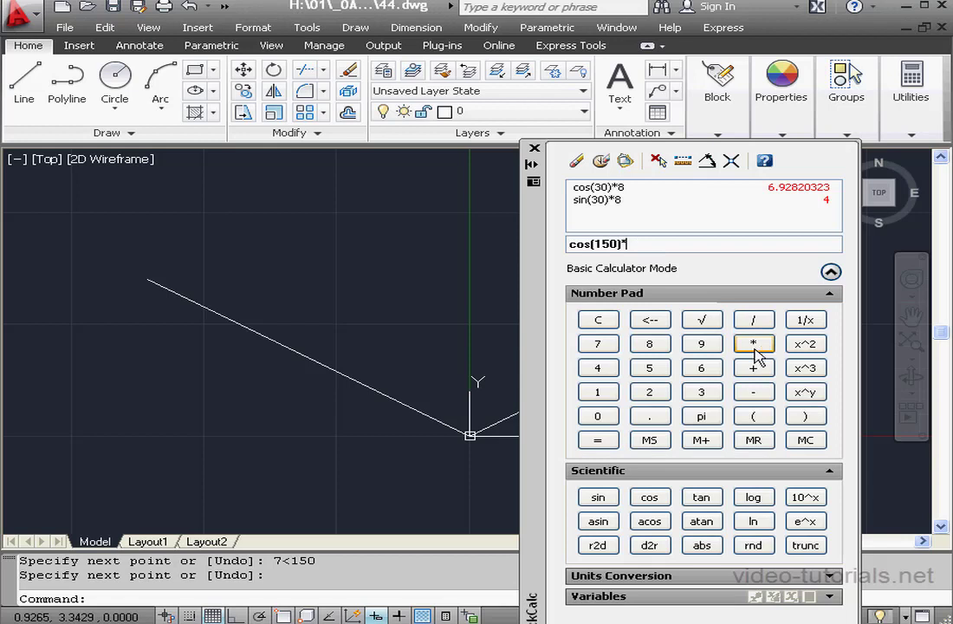
{"action": "left_click", "coordinate": [599, 345]}
{"action": "left_click", "coordinate": [600, 441]}
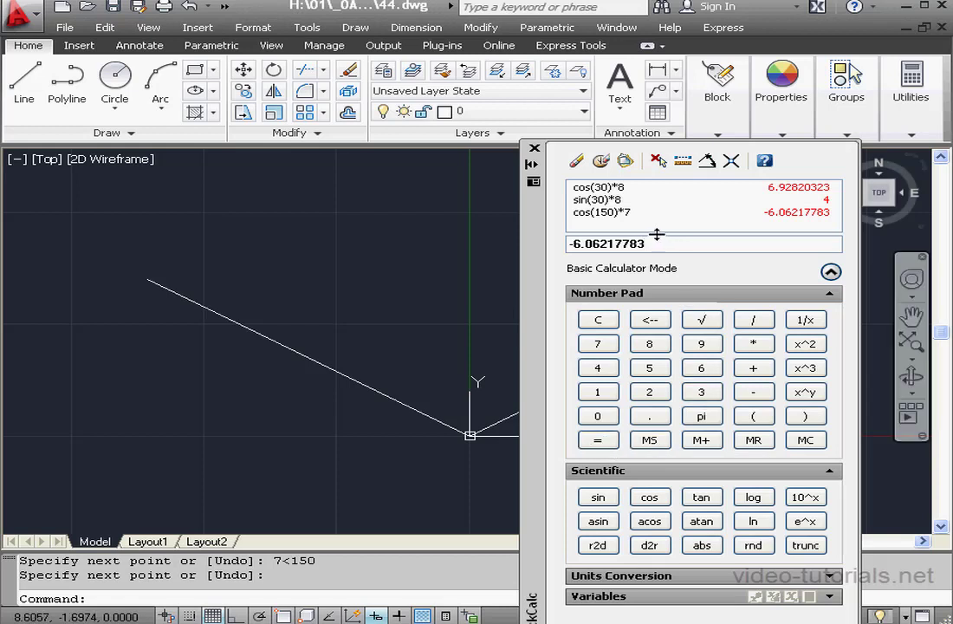
- Clear the calculator's entry and calculate sin(150)*7 for the new endpoint's Y coordinate
{"action": "left_click_drag", "start_coordinate": [660, 241], "coordinate": [564, 239]}
{"action": "key", "text": "Delete"}
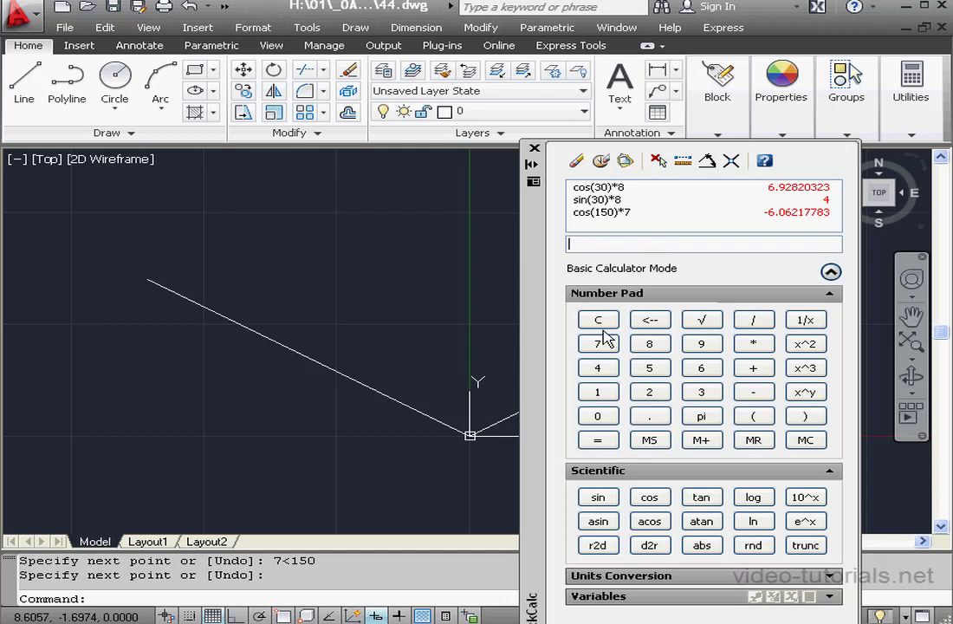
{"action": "left_click", "coordinate": [598, 498]}
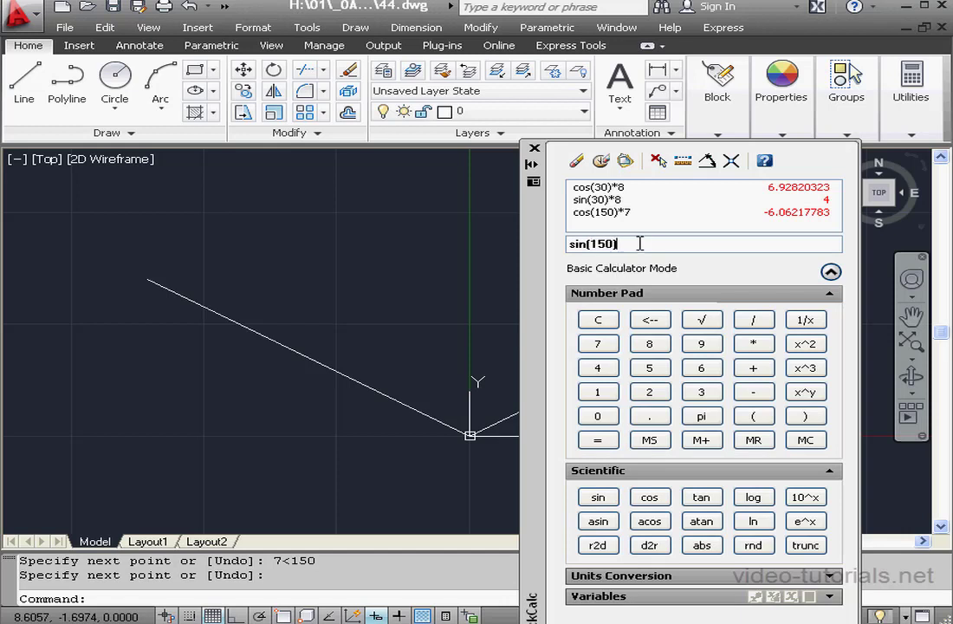
{"action": "left_click", "coordinate": [754, 344]}
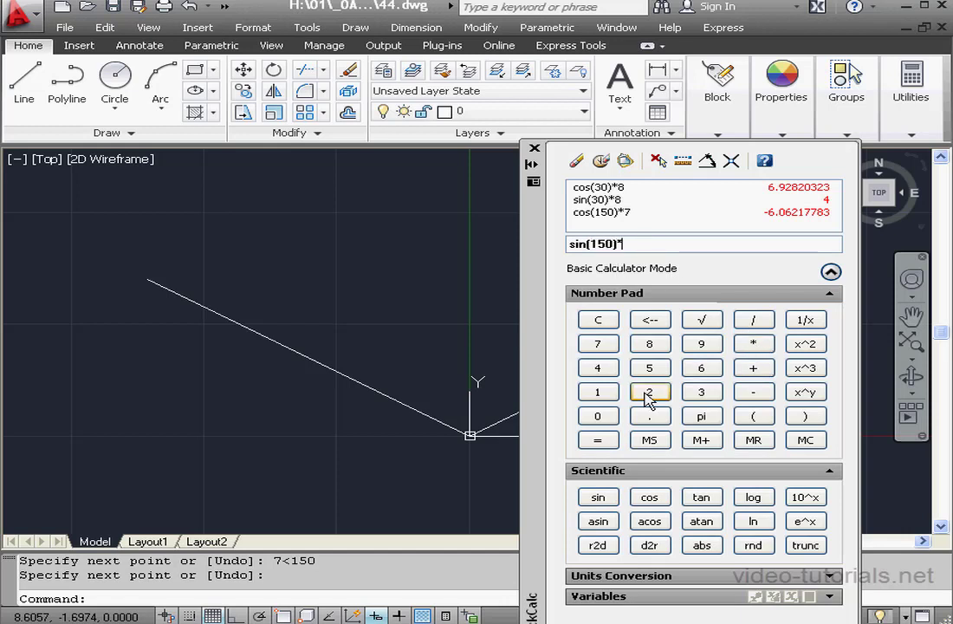
{"action": "left_click", "coordinate": [597, 344]}
{"action": "left_click", "coordinate": [606, 442]}
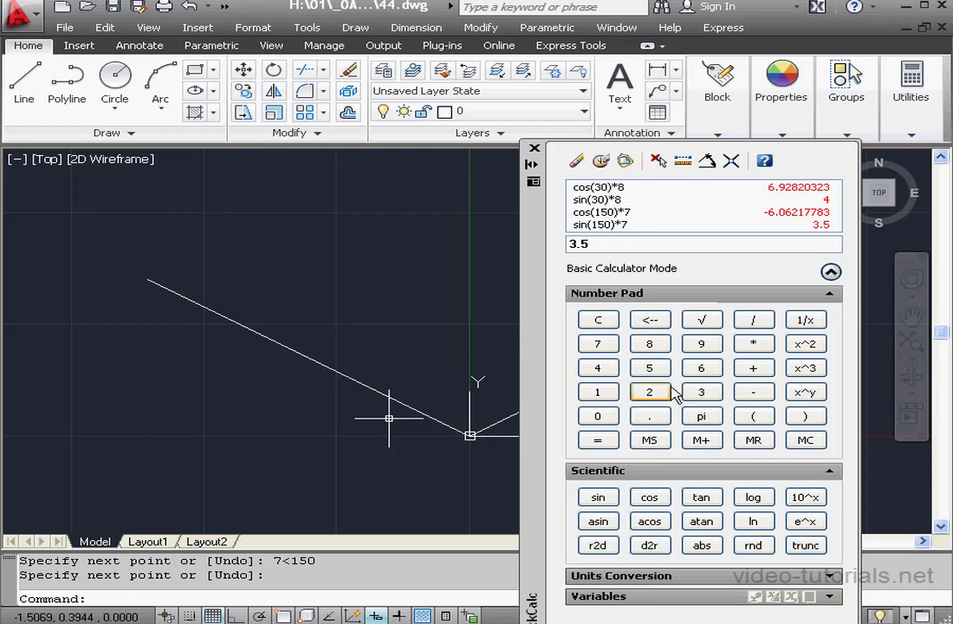
- Switch the pointer input format for second or next points back to Cartesian
{"action": "right_click", "coordinate": [378, 616]}
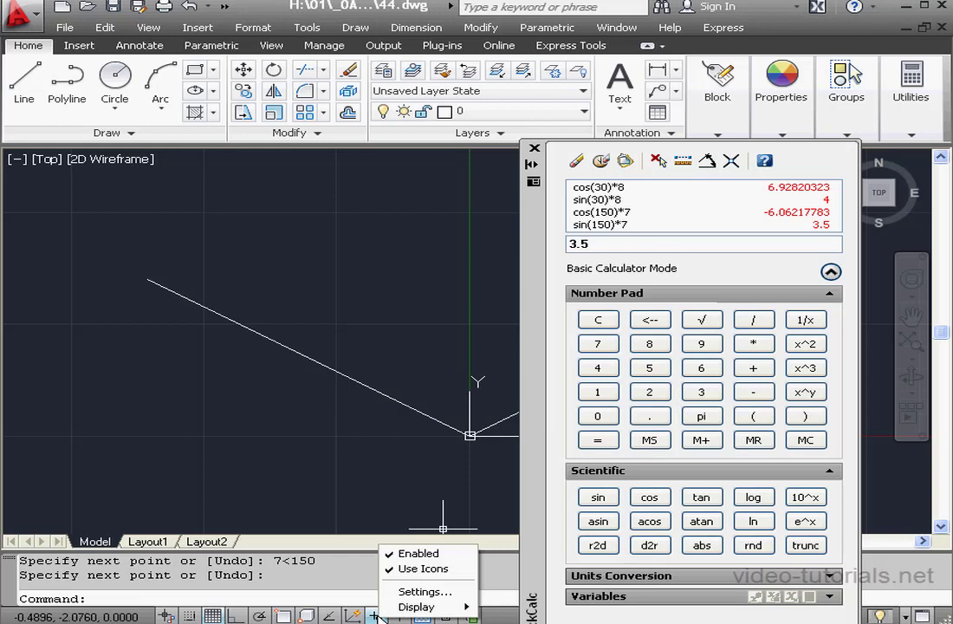
{"action": "left_click", "coordinate": [427, 594]}
{"action": "left_click", "coordinate": [439, 362]}
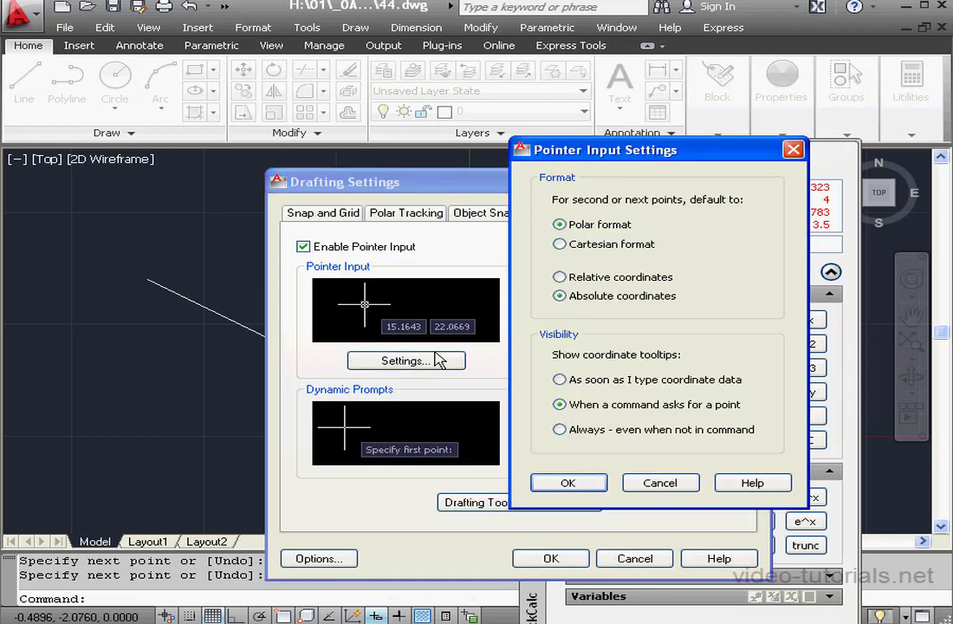
{"action": "left_click", "coordinate": [562, 245]}
{"action": "left_click", "coordinate": [598, 484]}
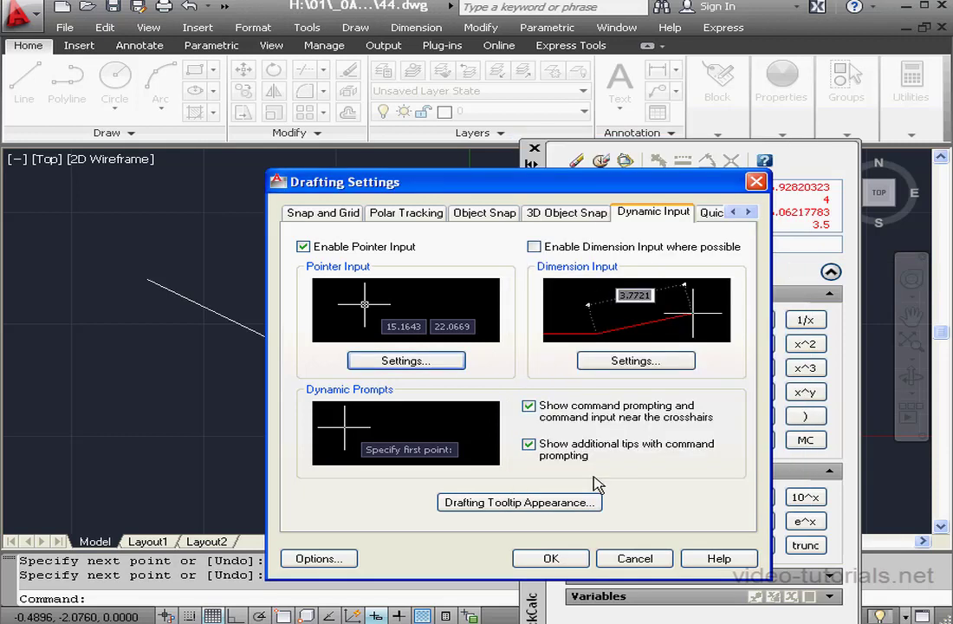
{"action": "left_click", "coordinate": [551, 558]}
- Inspect the Cartesian coordinates of the new line's upper endpoint through its stretch grip
{"action": "left_click", "coordinate": [330, 367]}
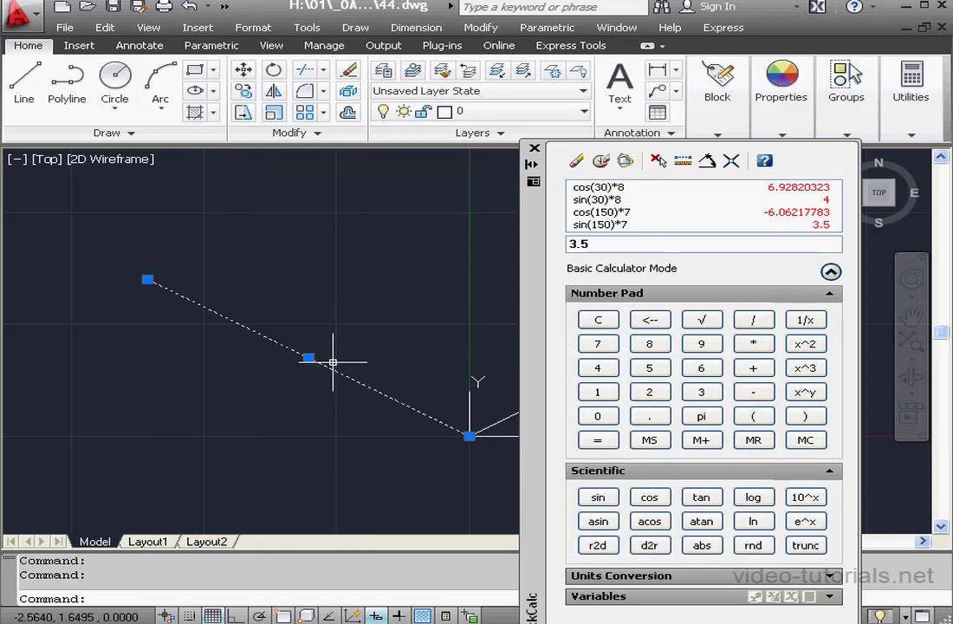
{"action": "left_click", "coordinate": [147, 279]}
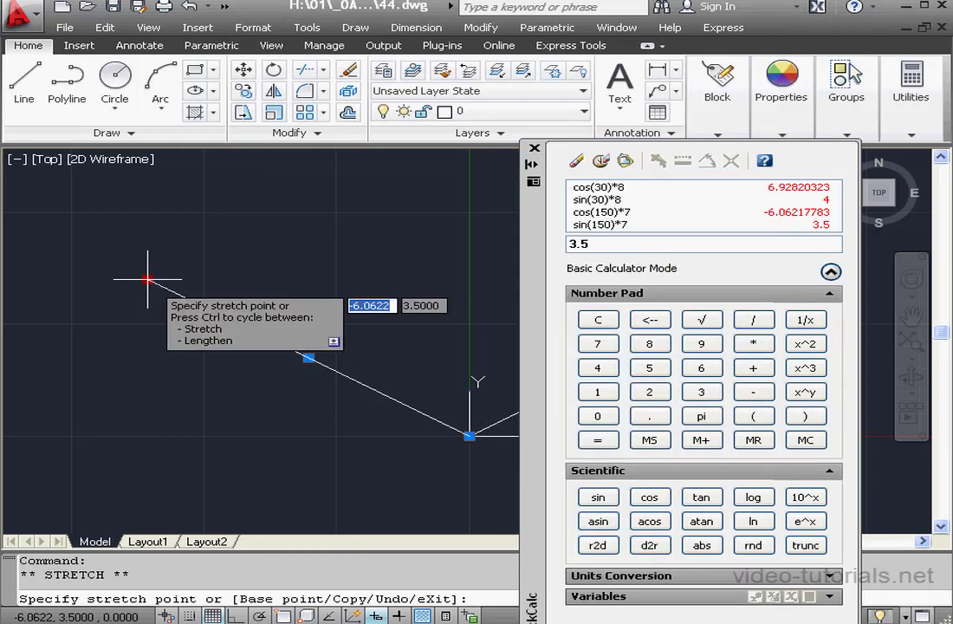